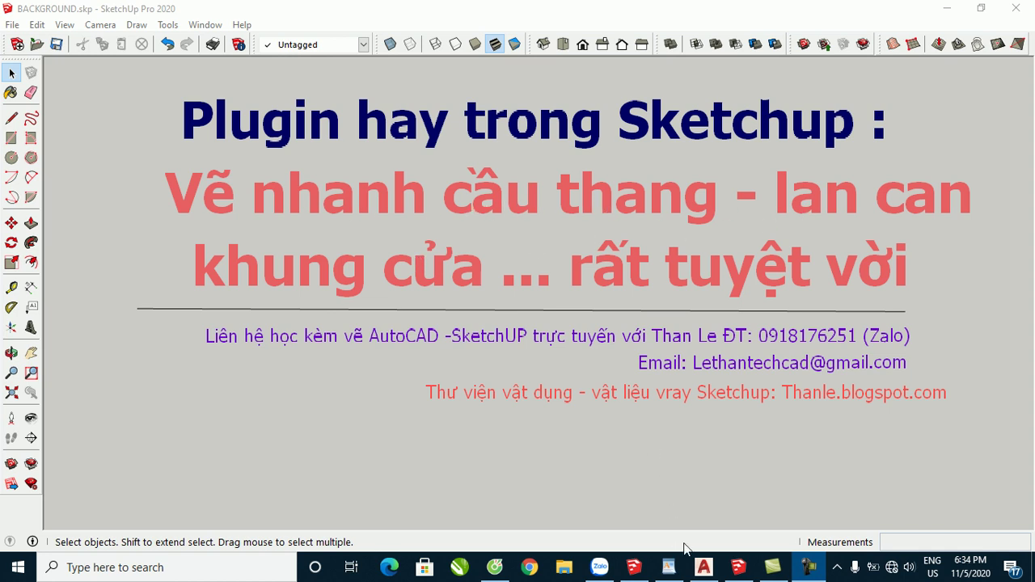
Switch to the plugin 2 model and launch the 1001bit Create Staircases plugin.
click(634, 567)
drag(449, 322, 454, 307)
key(space)
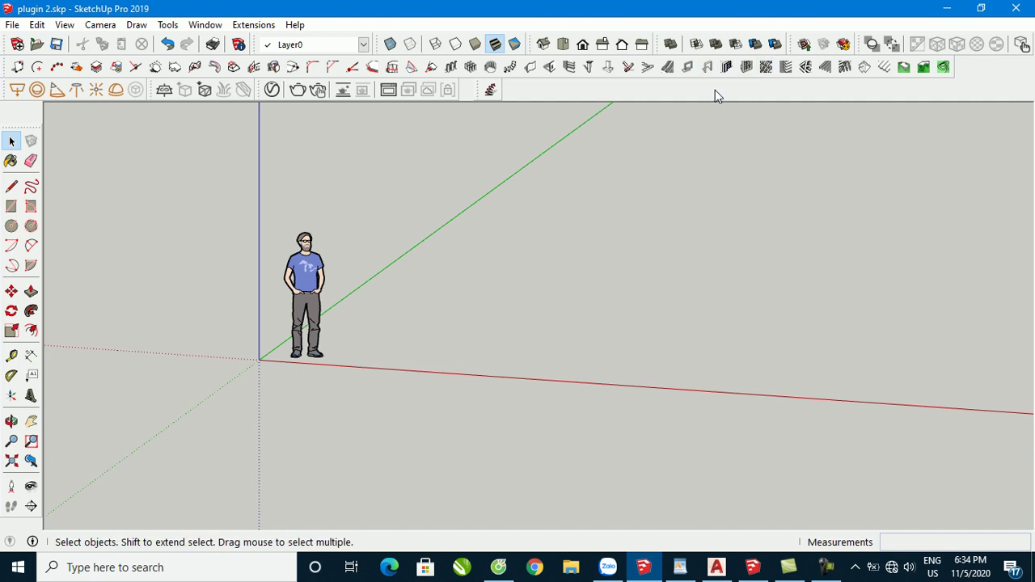
click(754, 567)
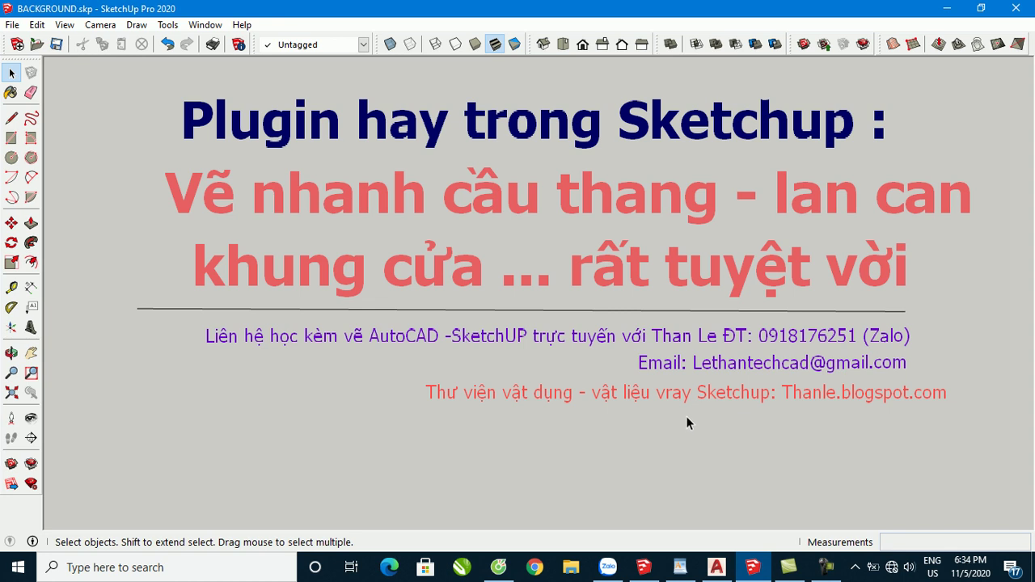
click(644, 567)
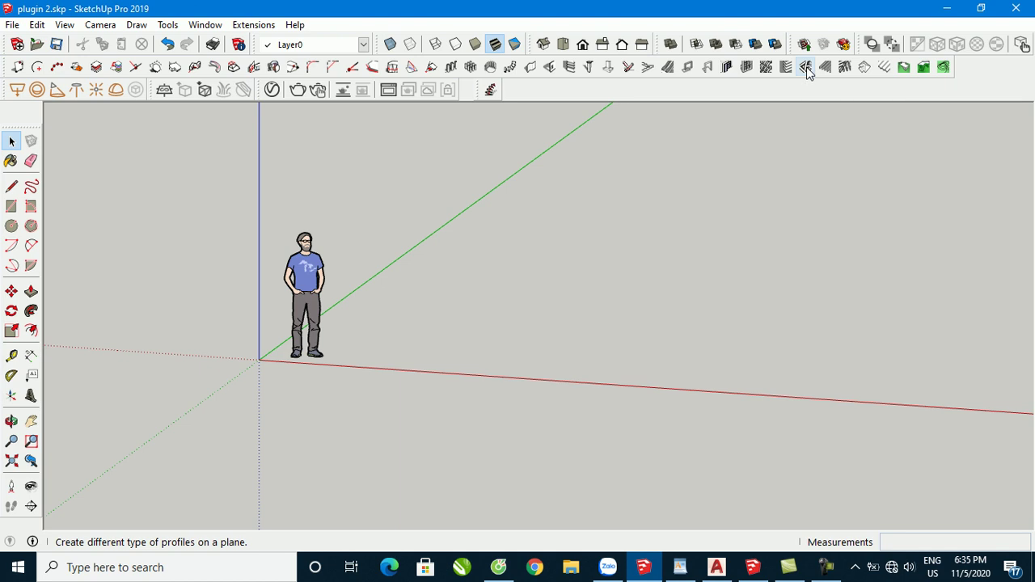
click(647, 71)
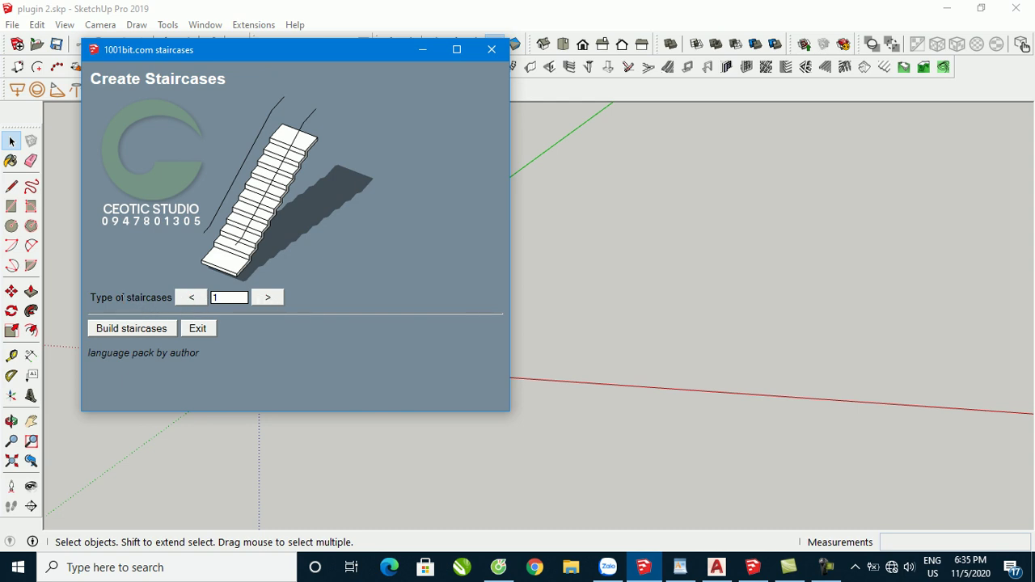
Preview staircase types 2 through 12, wrapping back around to type 1.
click(268, 298)
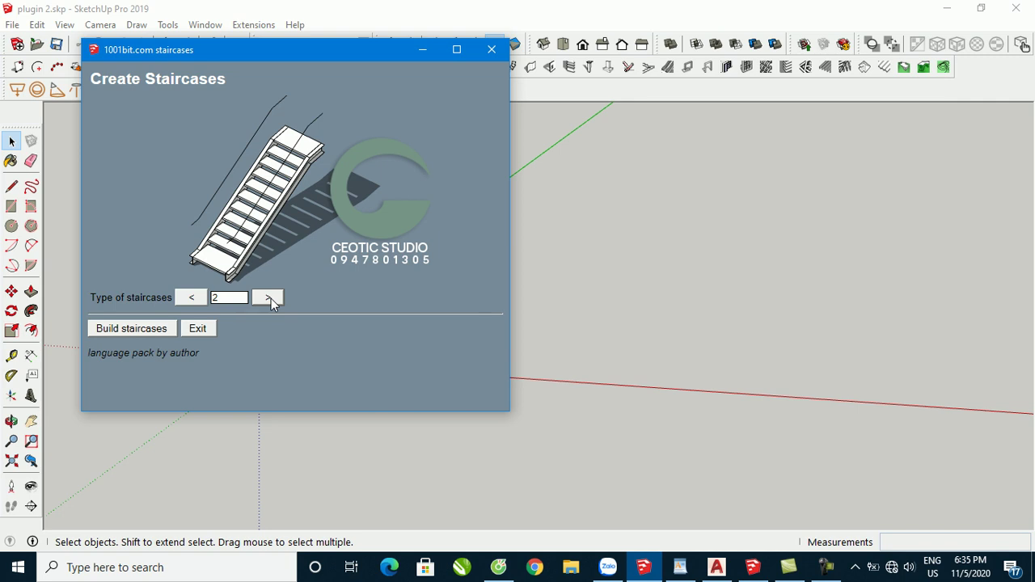
click(271, 299)
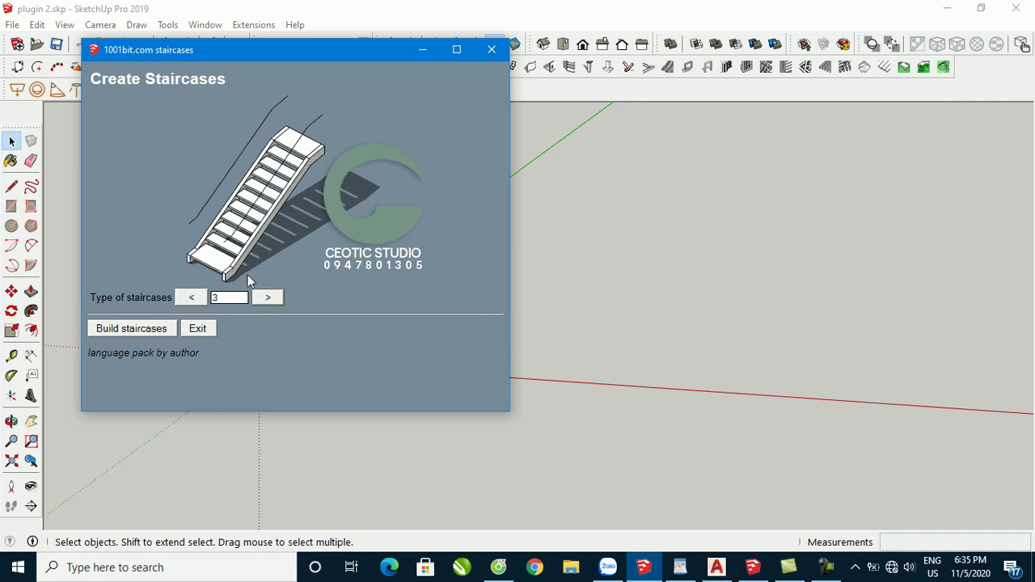
click(268, 299)
click(268, 299)
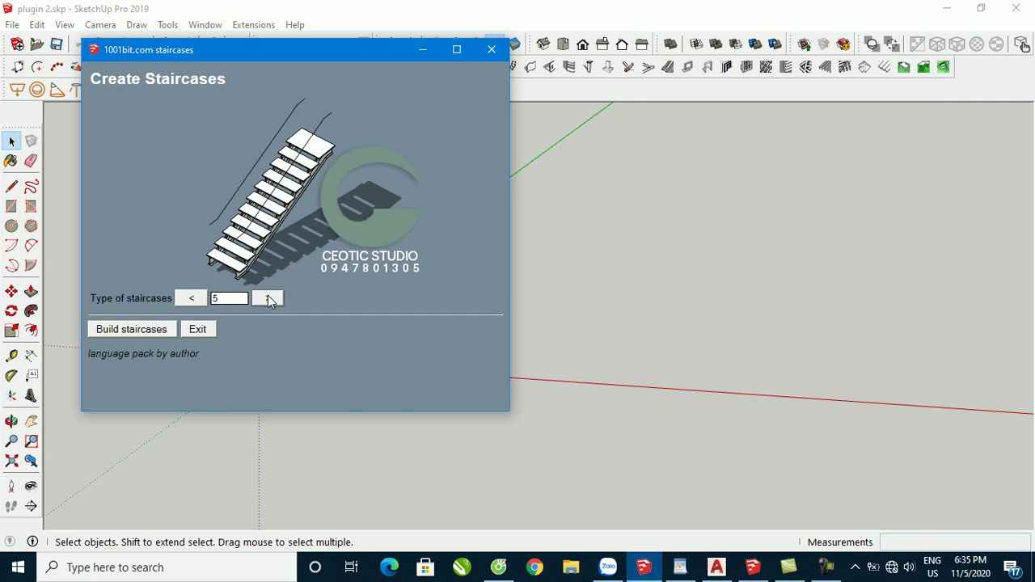
click(269, 299)
click(268, 299)
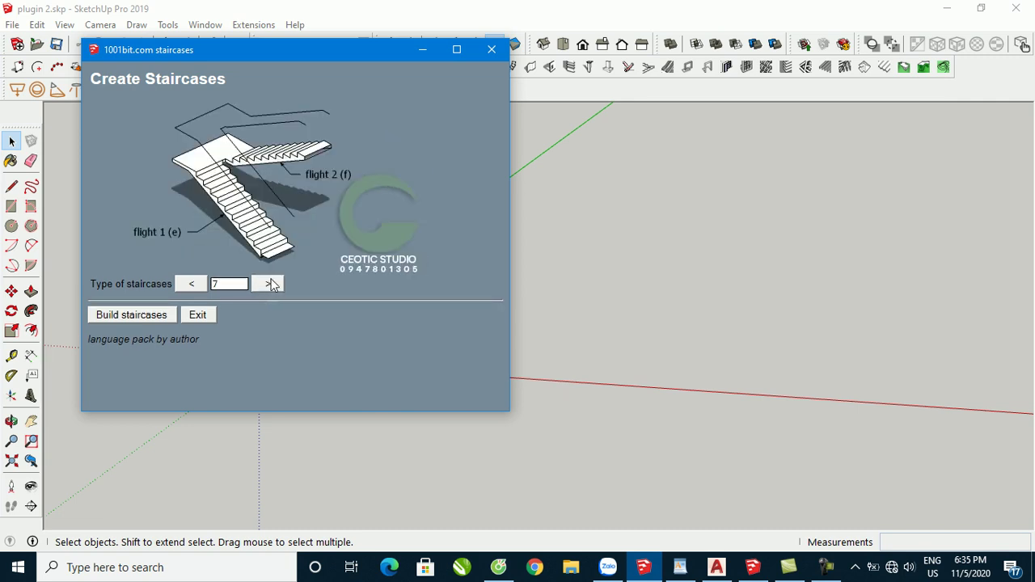
click(271, 285)
click(269, 285)
click(269, 285)
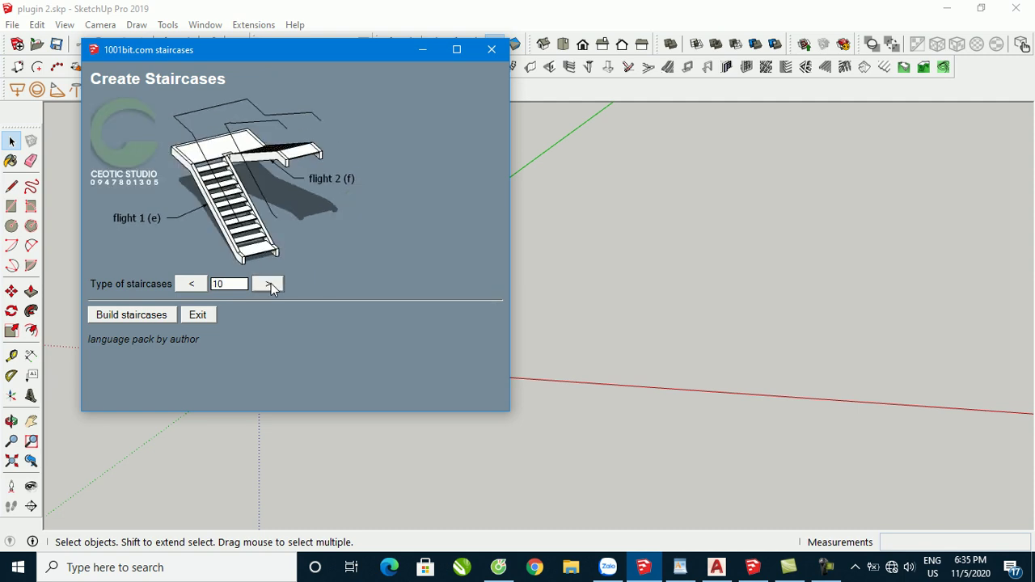
click(269, 285)
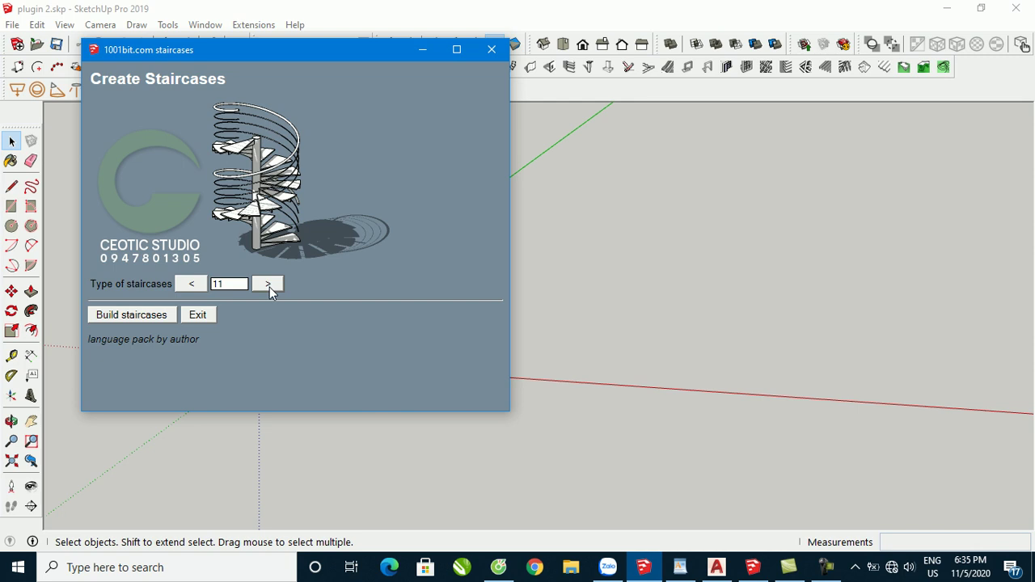
click(270, 285)
click(269, 286)
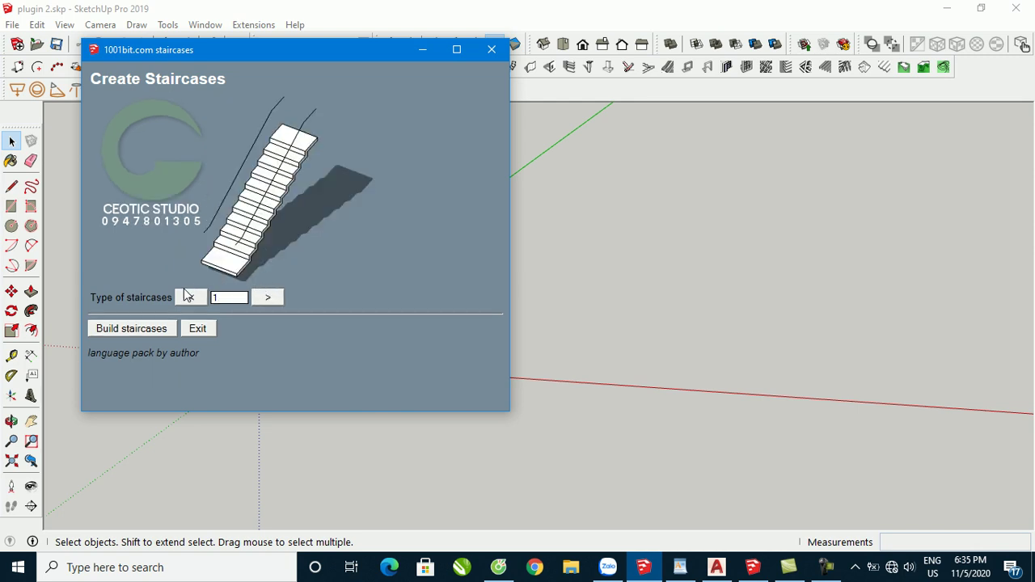
Settle on staircase type 7, the two-flight stair, and open its build settings.
click(268, 298)
click(268, 297)
click(268, 298)
click(268, 297)
click(268, 298)
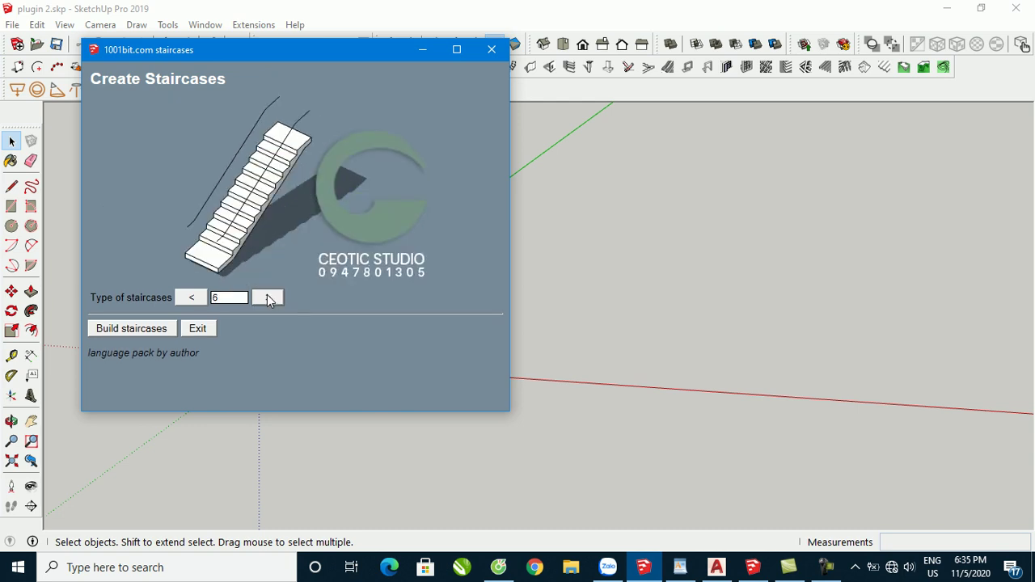
click(268, 298)
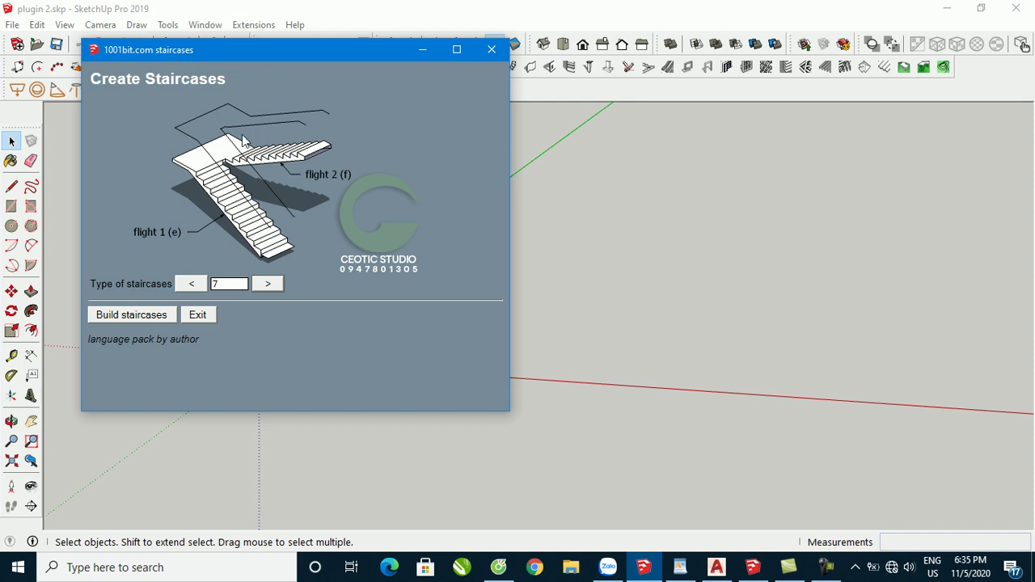
click(137, 316)
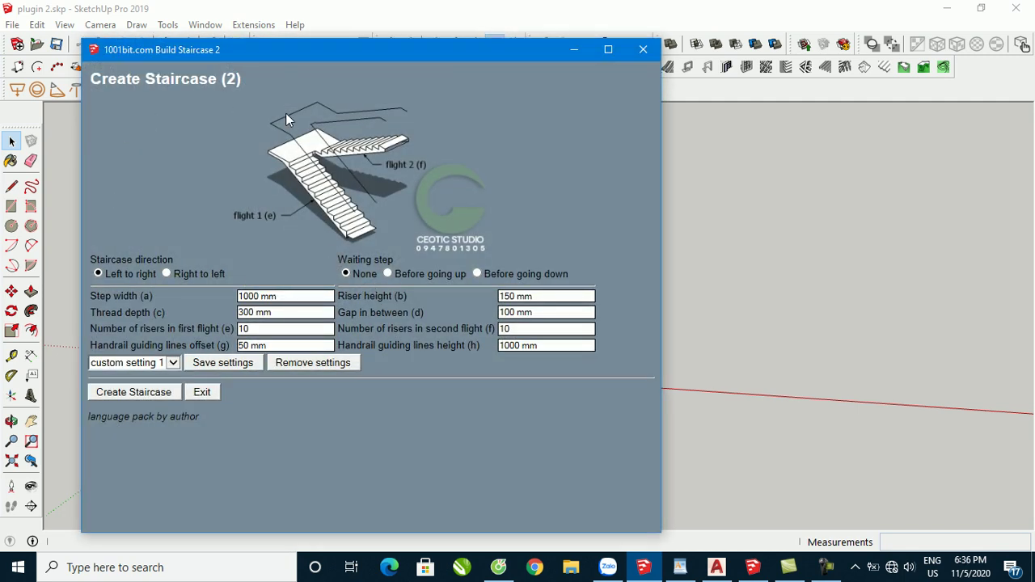
click(166, 274)
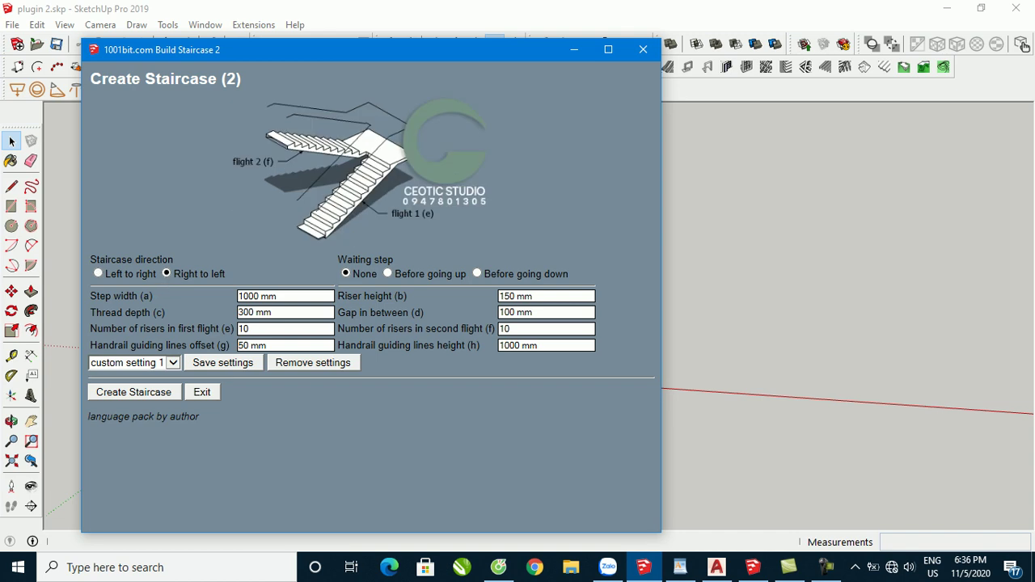
click(98, 273)
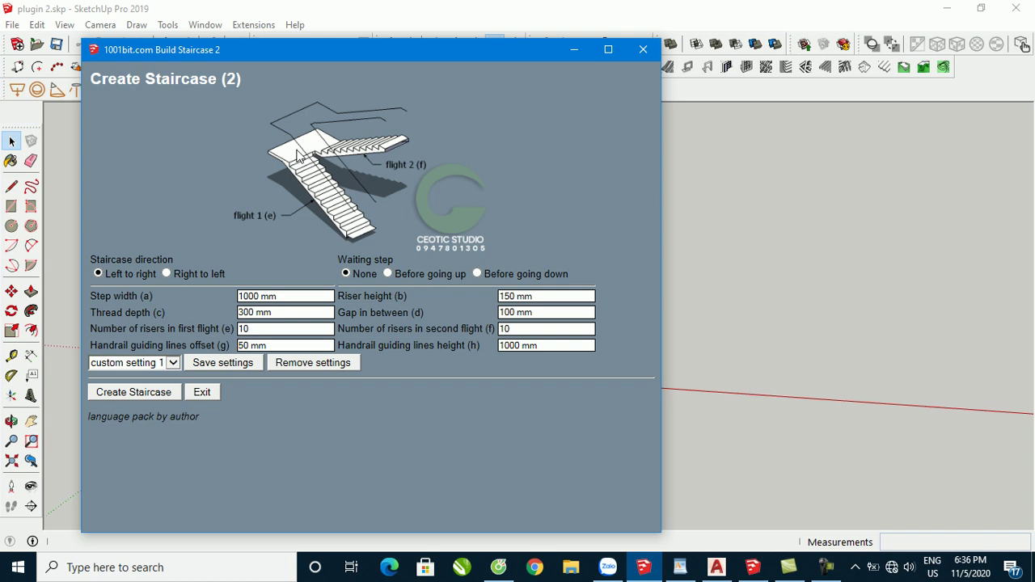
click(387, 274)
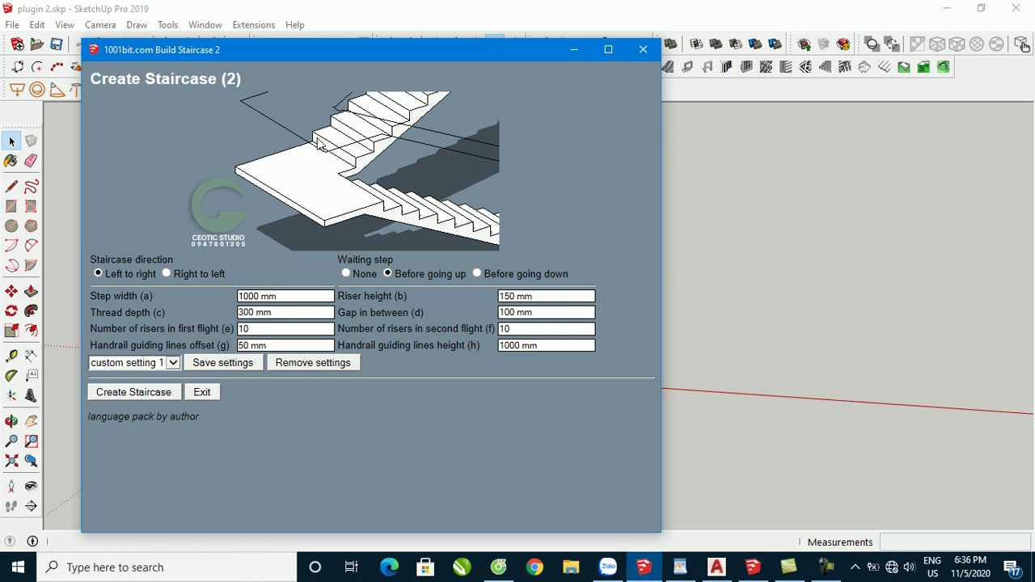
click(347, 273)
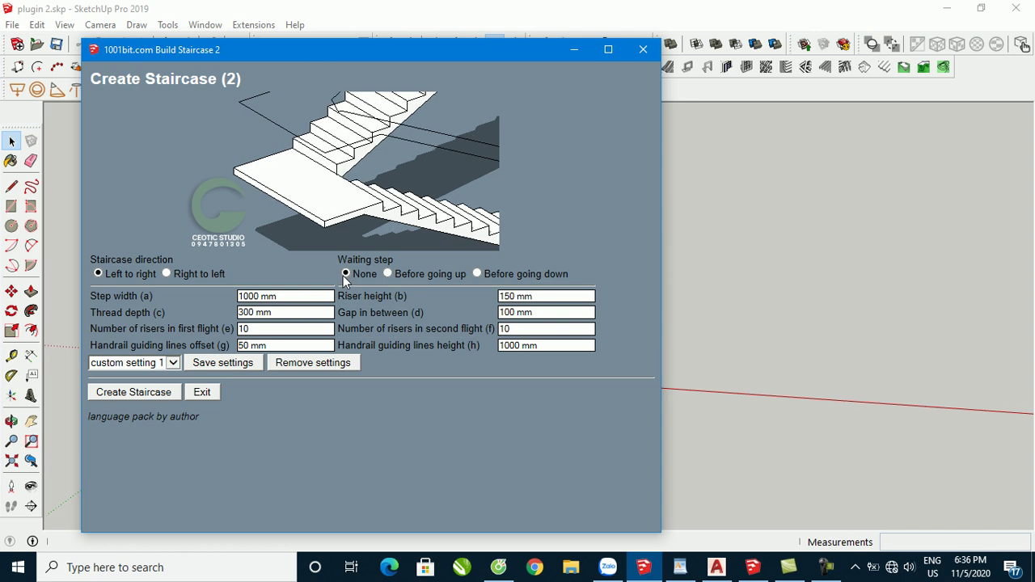
click(477, 273)
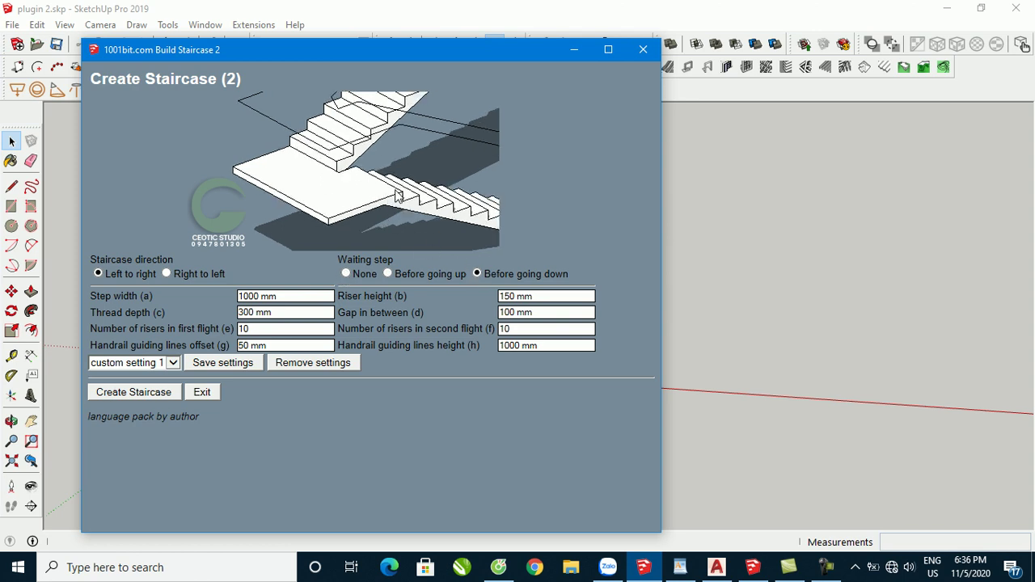
click(346, 273)
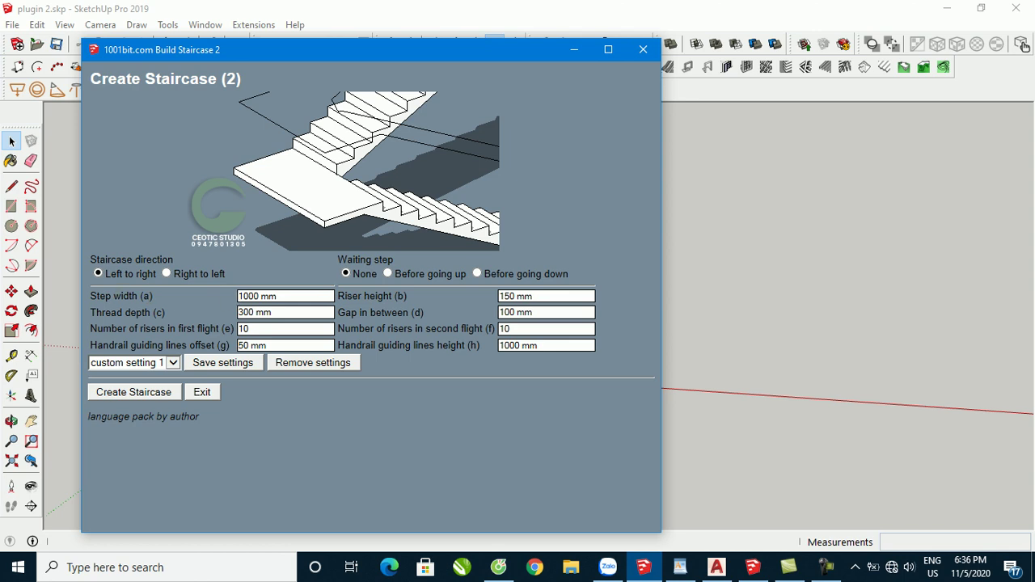
click(265, 296)
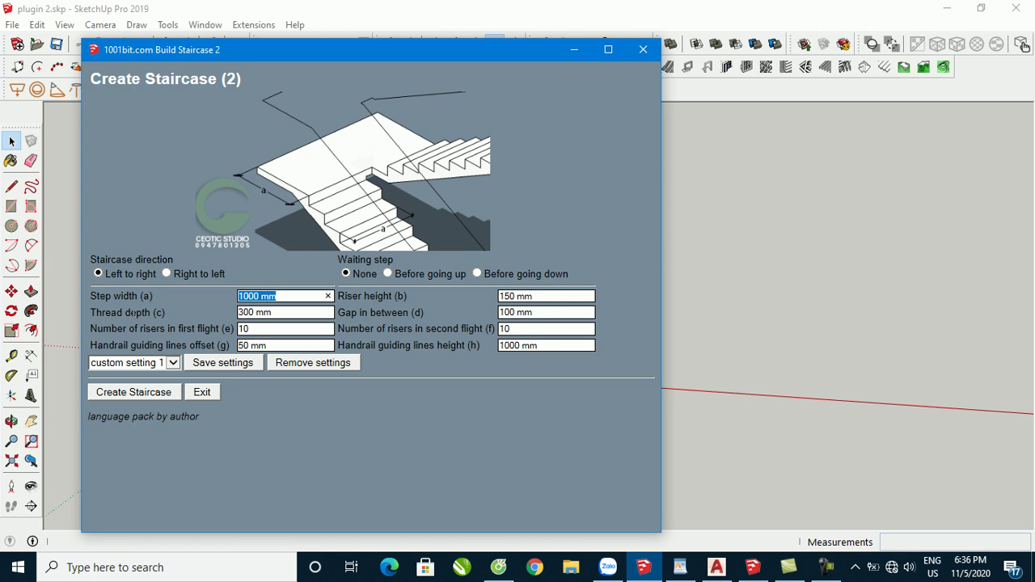
Change tread depth to 250 mm, keep 10 risers per flight, and review the handrail fields.
key(Tab)
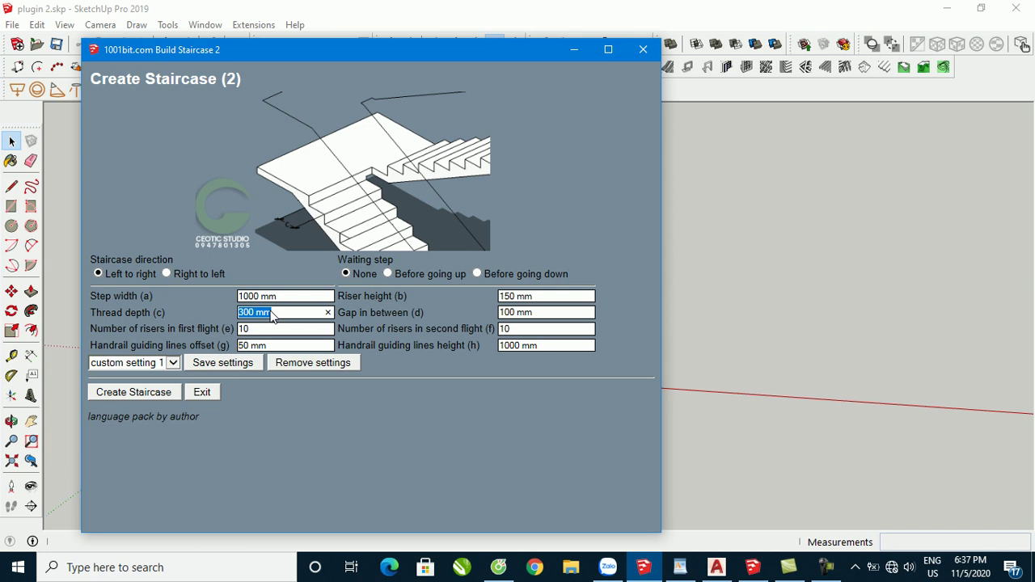
text(250)
double_click(256, 329)
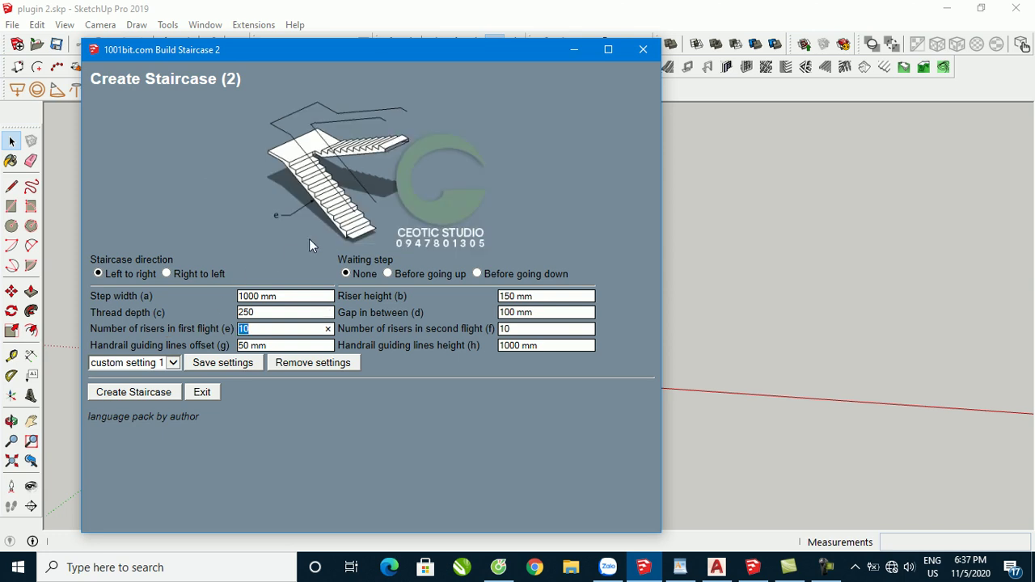
click(273, 329)
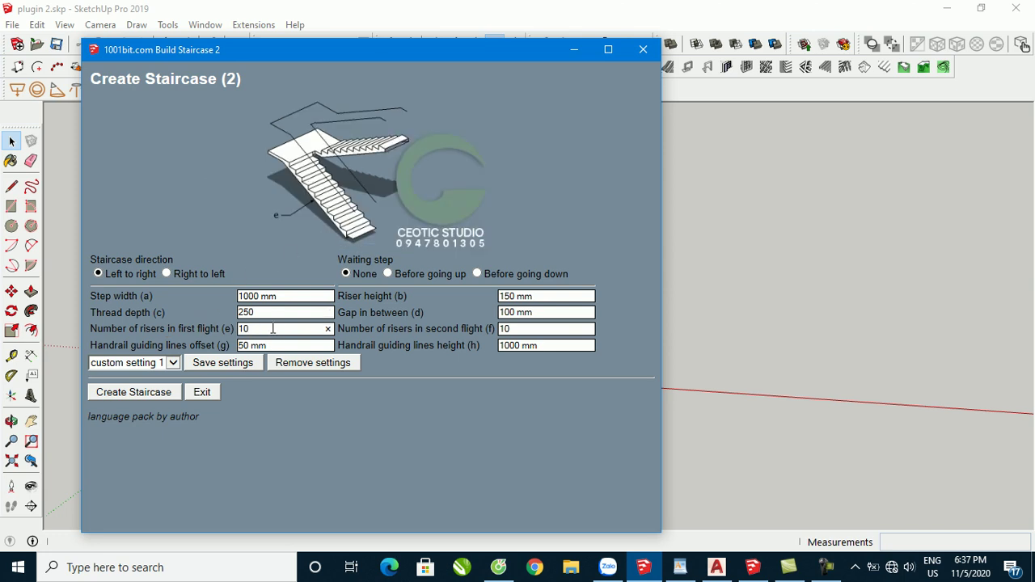
double_click(511, 329)
click(525, 330)
key(Tab)
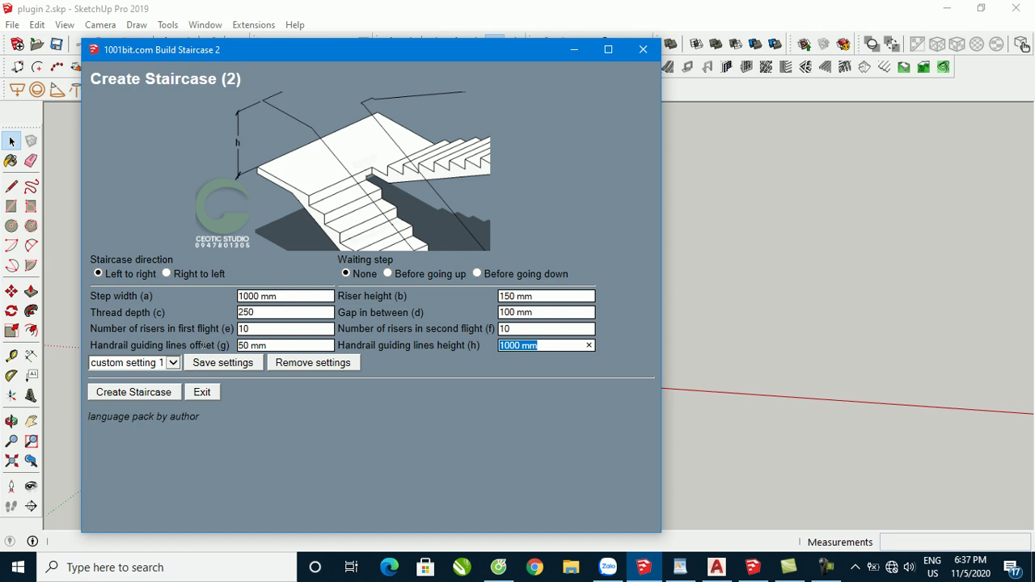
click(255, 345)
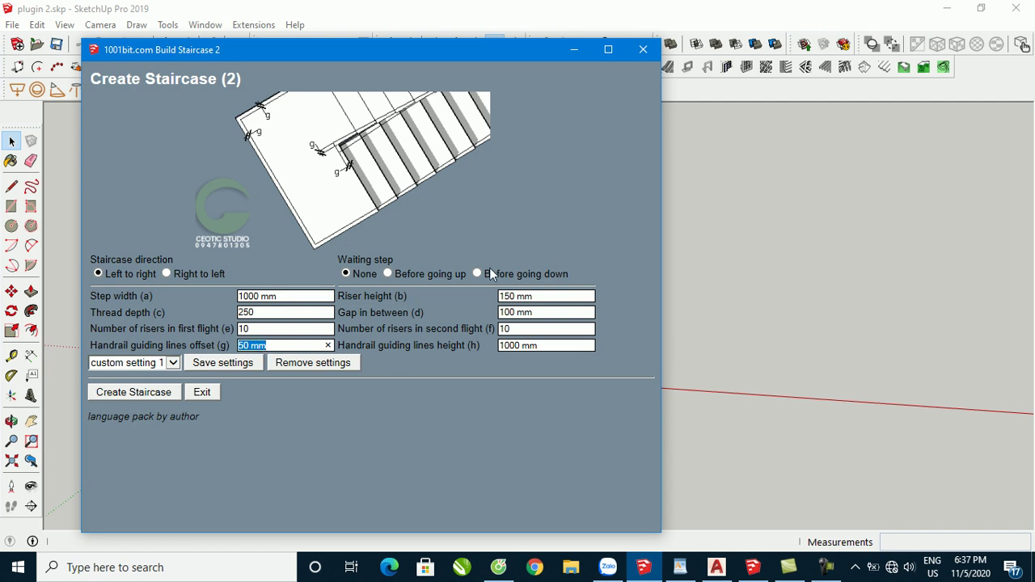
Create the two-flight staircase beside the figure and orbit around to inspect it.
click(132, 394)
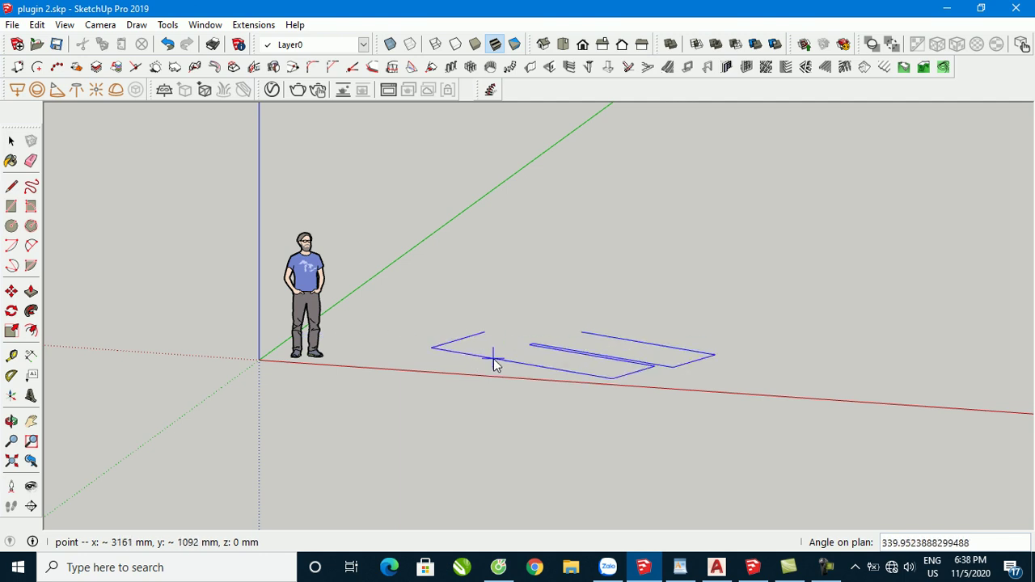
click(518, 314)
scroll(549, 257, down, 3)
mouse_move(548, 257)
middle_down()
mouse_move(429, 377)
mouse_move(330, 386)
mouse_move(616, 283)
mouse_move(354, 315)
mouse_move(261, 275)
mouse_move(618, 321)
mouse_move(561, 286)
mouse_move(582, 231)
middle_up()
scroll(600, 320, up, 3)
scroll(561, 366, down, 3)
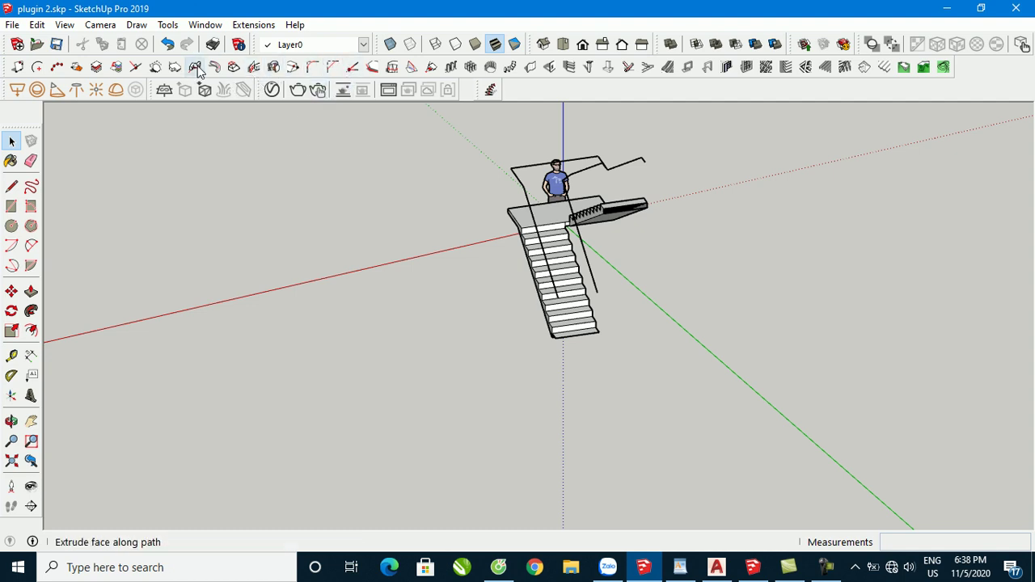
mouse_move(465, 289)
middle_down()
mouse_move(358, 296)
mouse_move(774, 305)
mouse_move(526, 231)
mouse_move(633, 186)
mouse_move(451, 302)
mouse_move(491, 279)
middle_up()
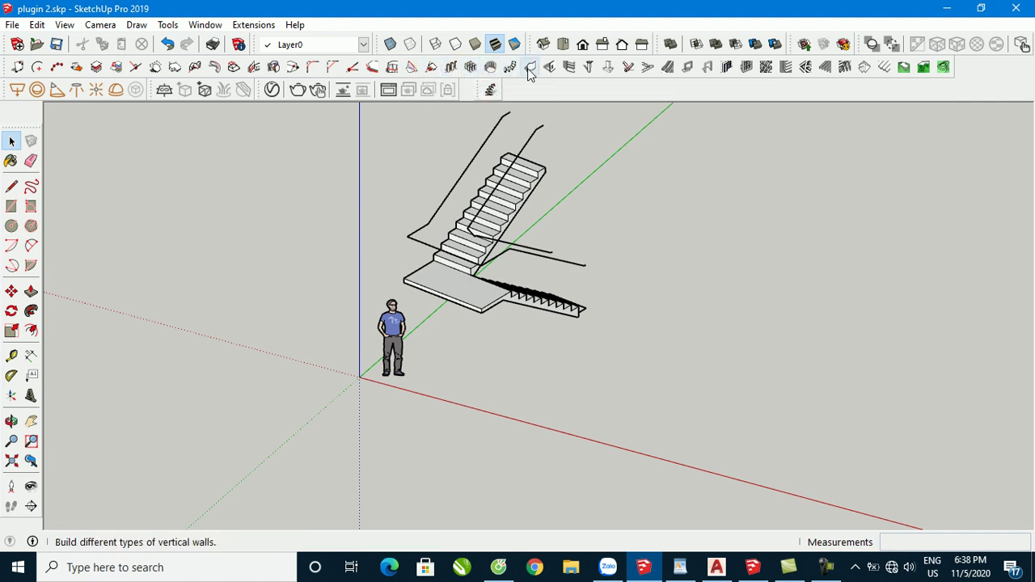
Step the staircase plugin to type 11, the spiral stair, and open its build settings.
click(667, 67)
click(270, 284)
click(269, 284)
click(270, 284)
click(274, 284)
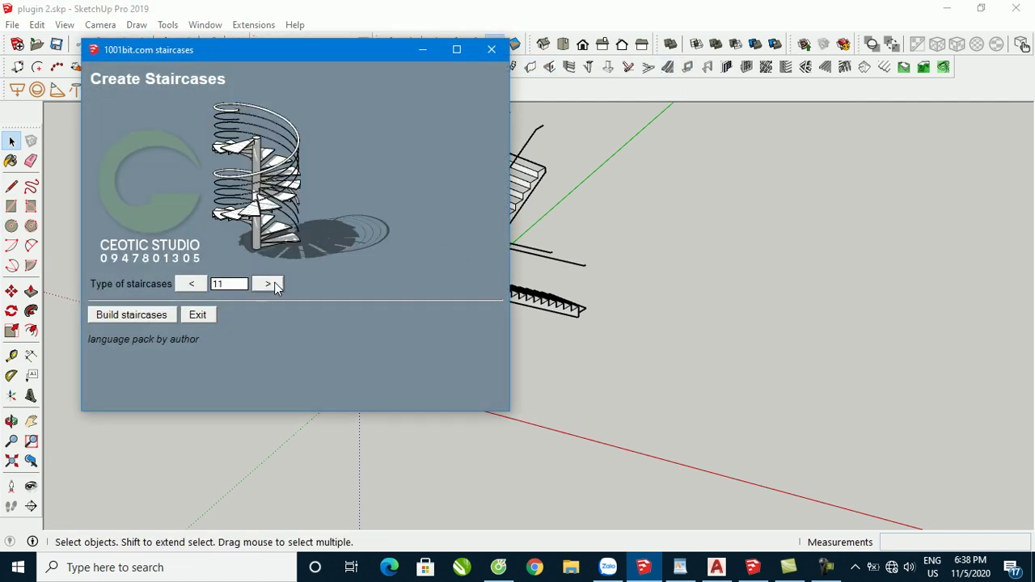
click(274, 284)
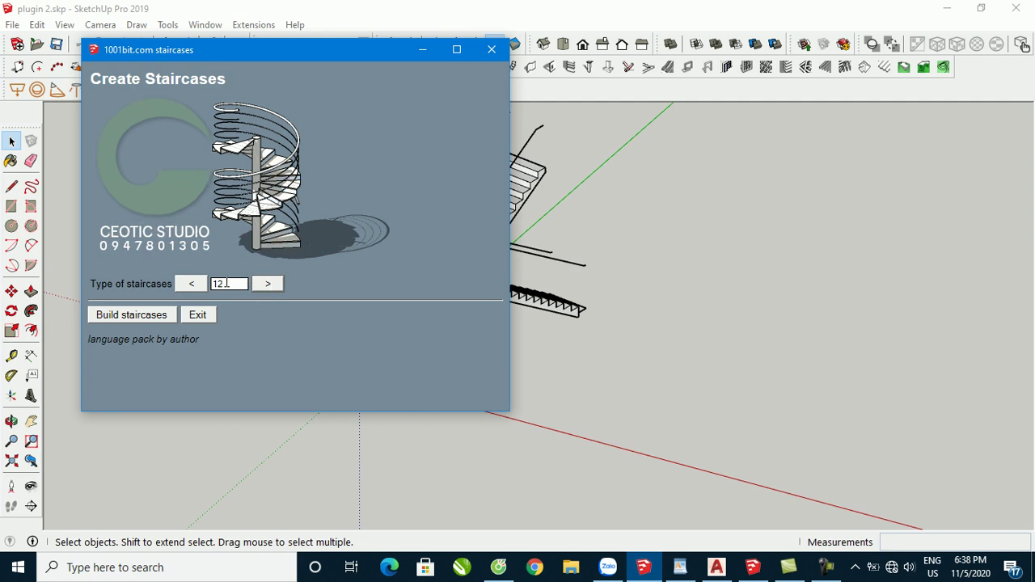
click(196, 284)
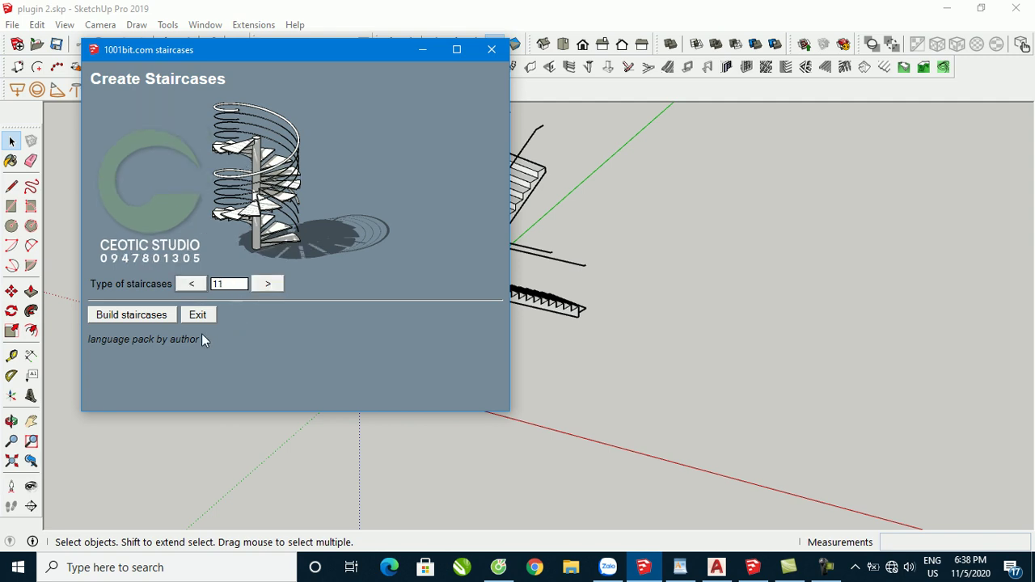
click(125, 315)
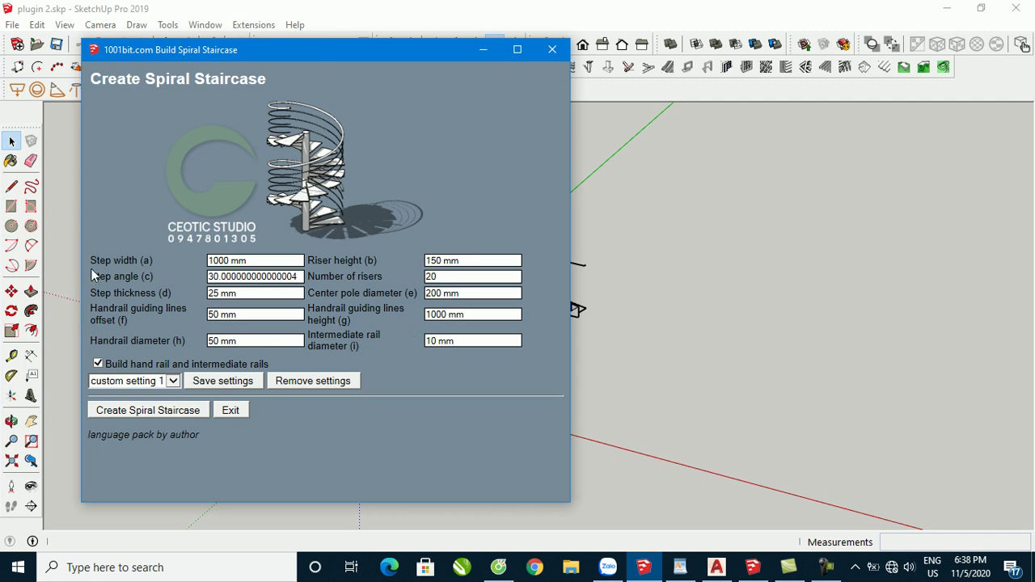
Keep the default spiral values (1000 mm step width, 20 risers of 150 mm) and create it.
click(250, 261)
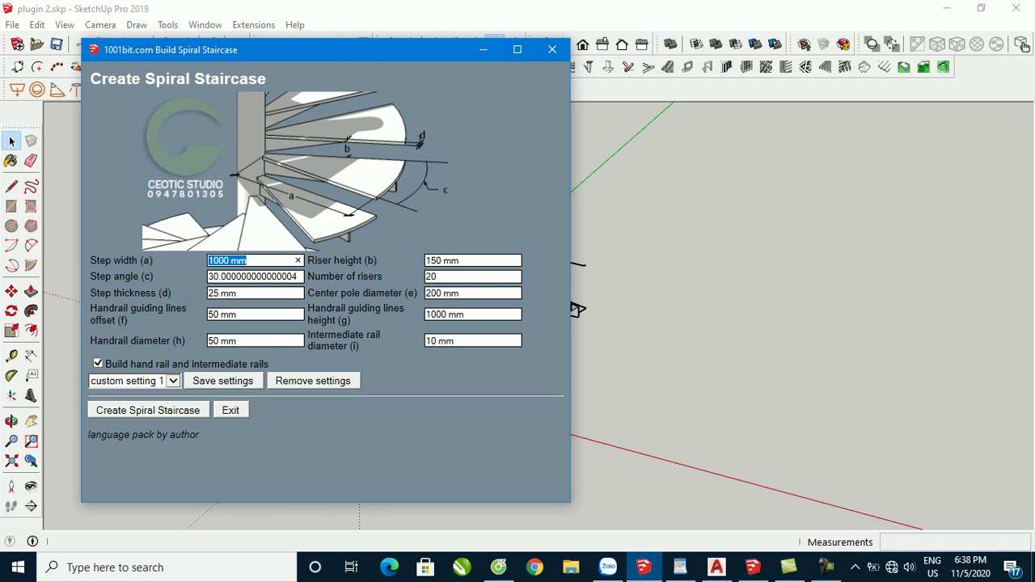
click(235, 314)
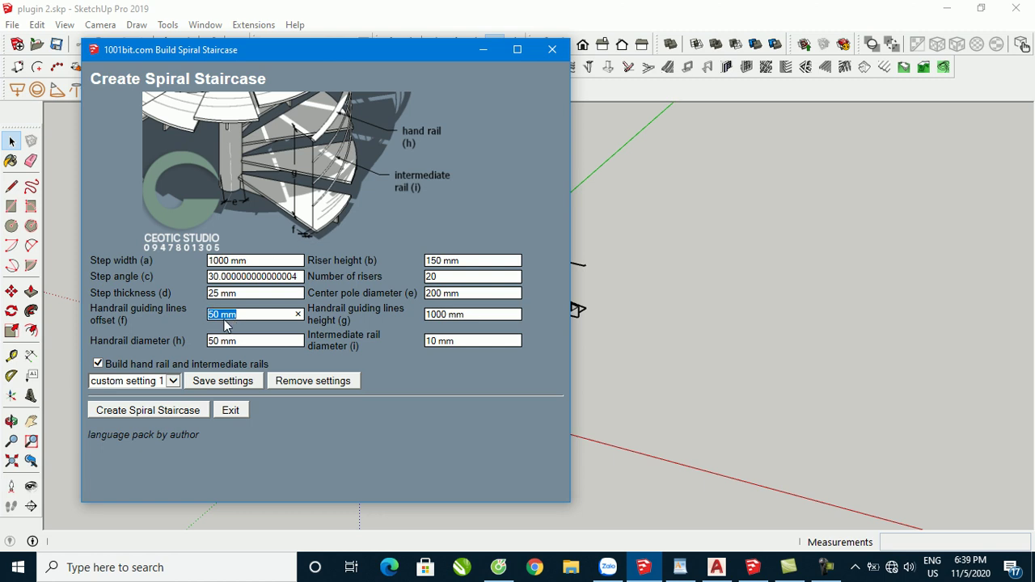
click(233, 343)
click(469, 266)
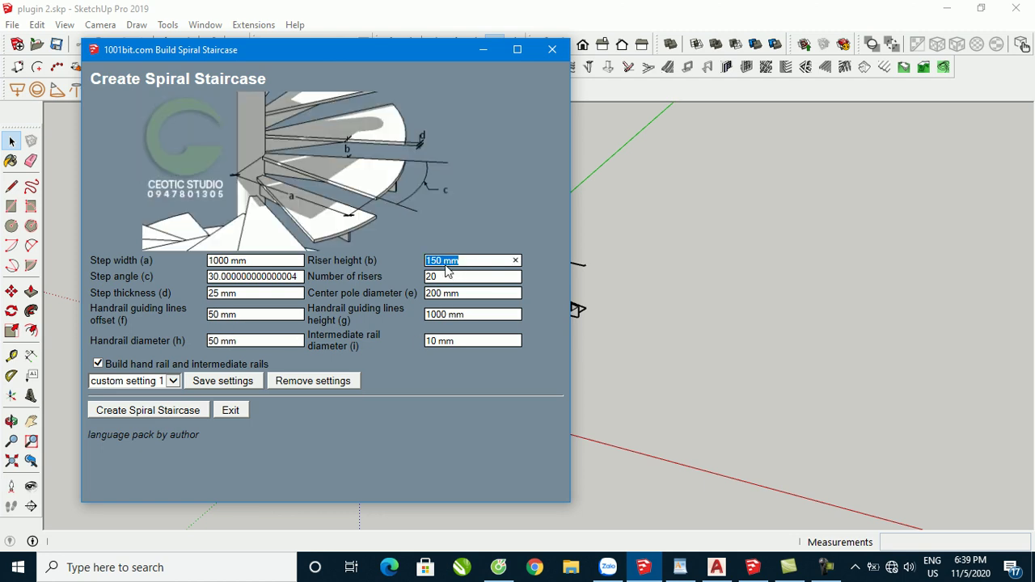
key(Tab)
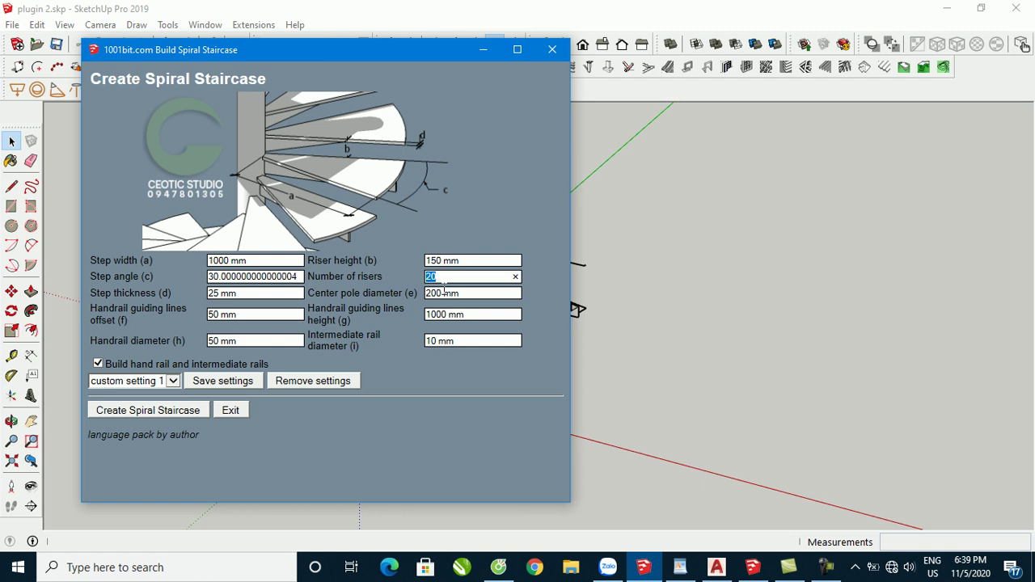
key(Tab)
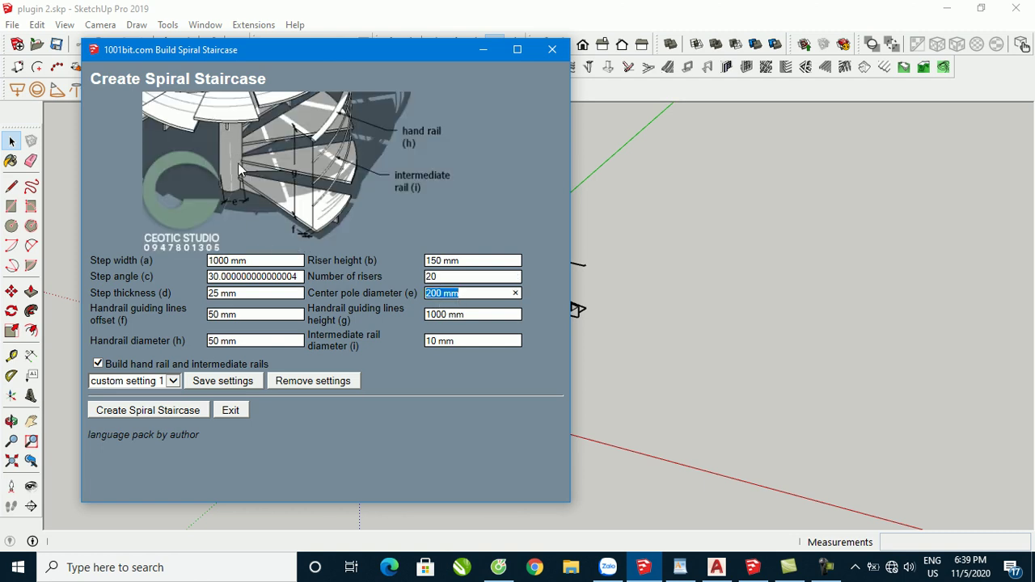
click(475, 316)
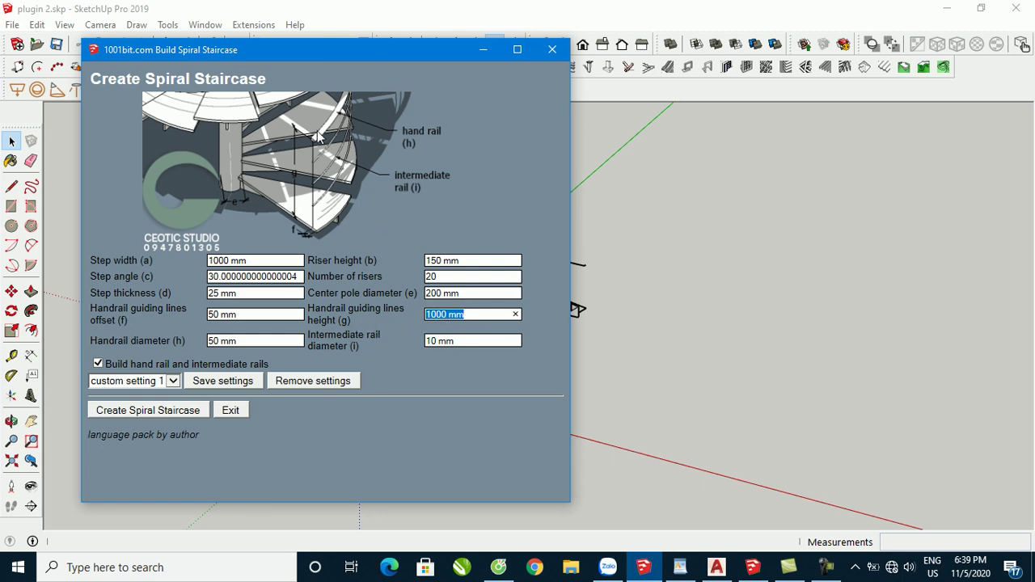
click(468, 344)
click(148, 411)
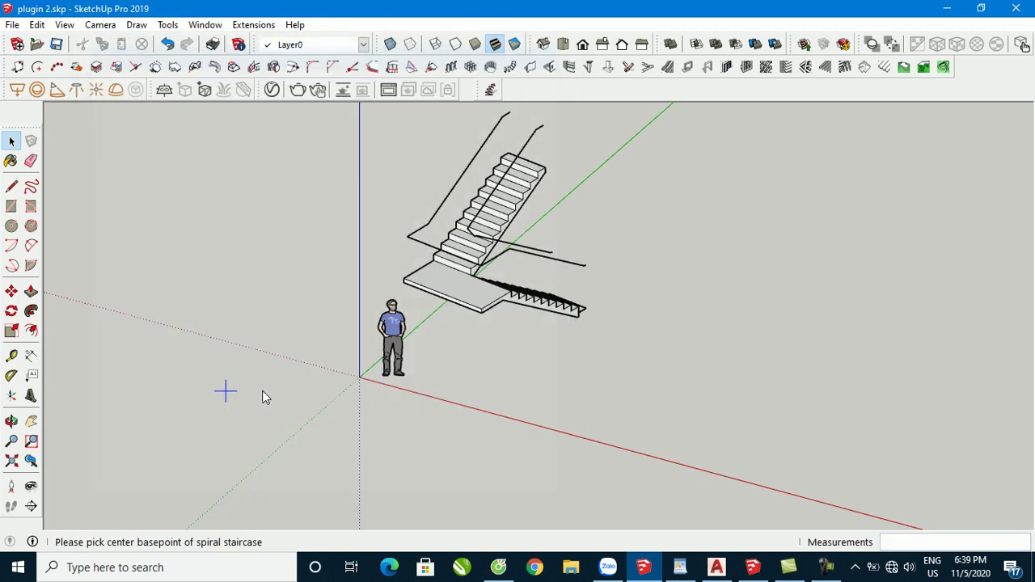
Set the spiral staircase centre on empty ground beside the two-flight stair and orbit to inspect it.
click(718, 368)
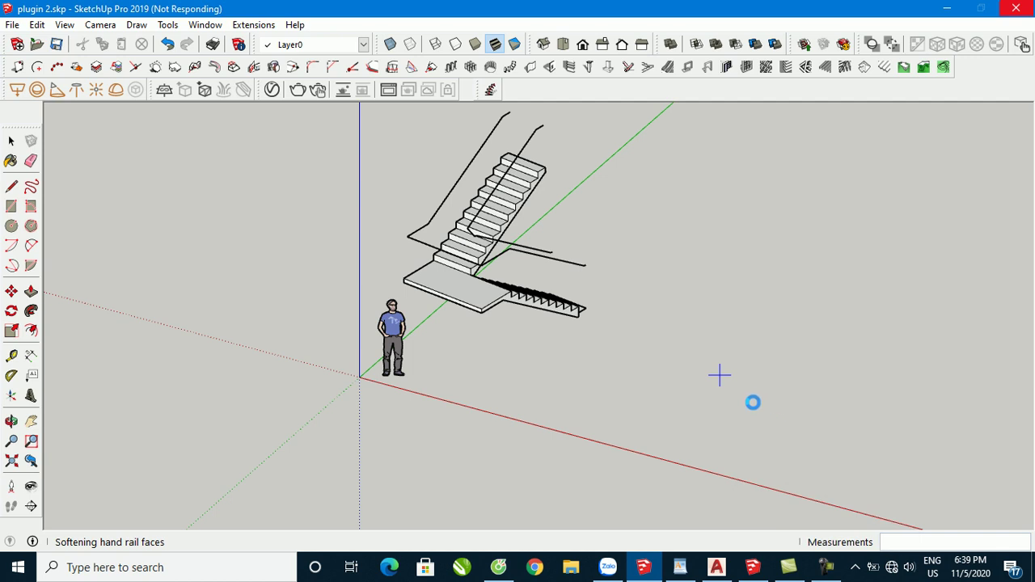
middle_drag(785, 396, 654, 369)
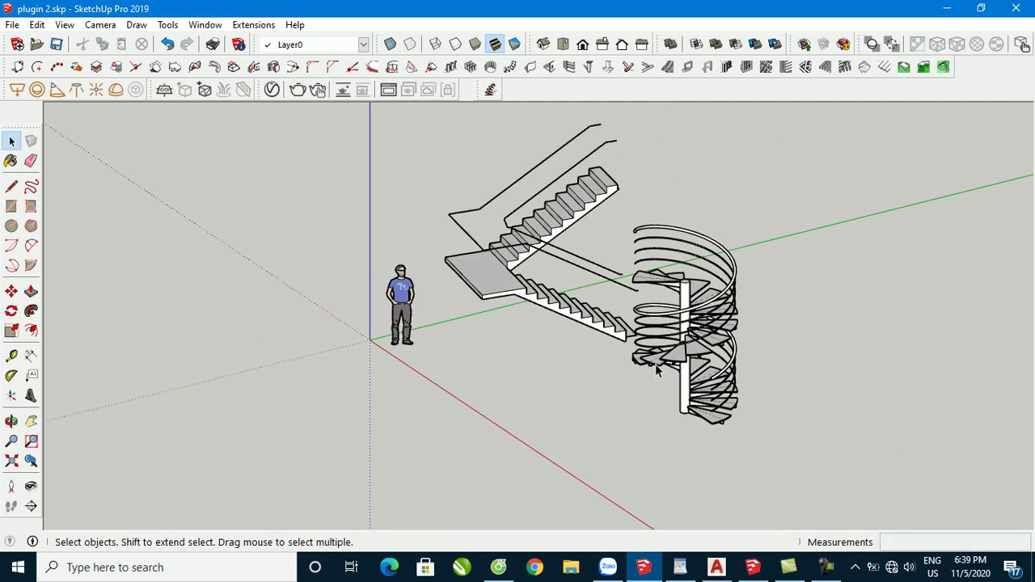
scroll(838, 276, up, 5)
scroll(839, 276, down, 3)
scroll(722, 294, down, 3)
mouse_move(722, 294)
middle_down()
mouse_move(559, 343)
mouse_move(698, 332)
middle_up()
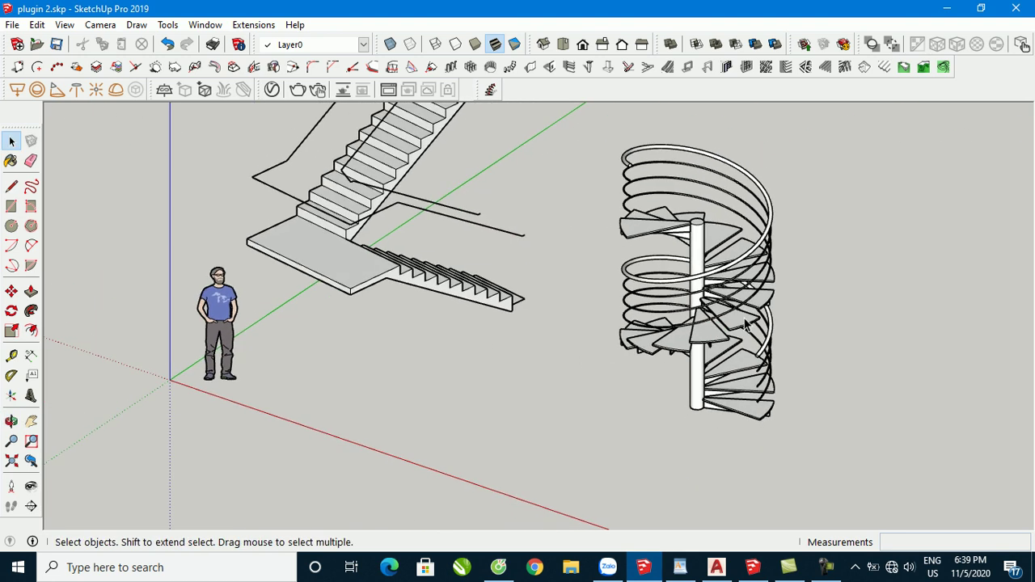
scroll(667, 342, down, 2)
scroll(667, 342, down, 1)
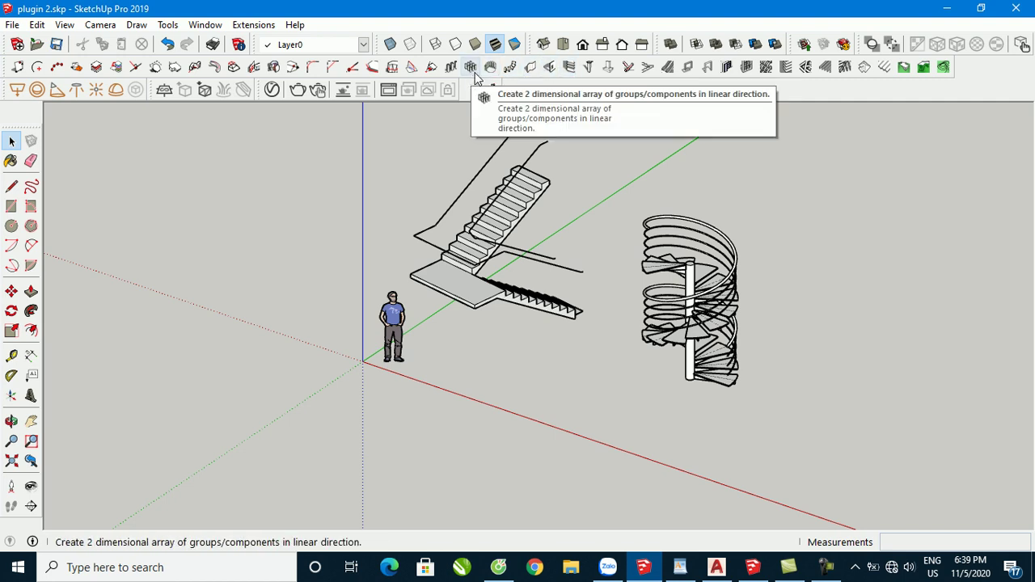
Build a 1000 mm-wide escalator with 3000 mm floor-to-floor height left of the figure.
click(669, 68)
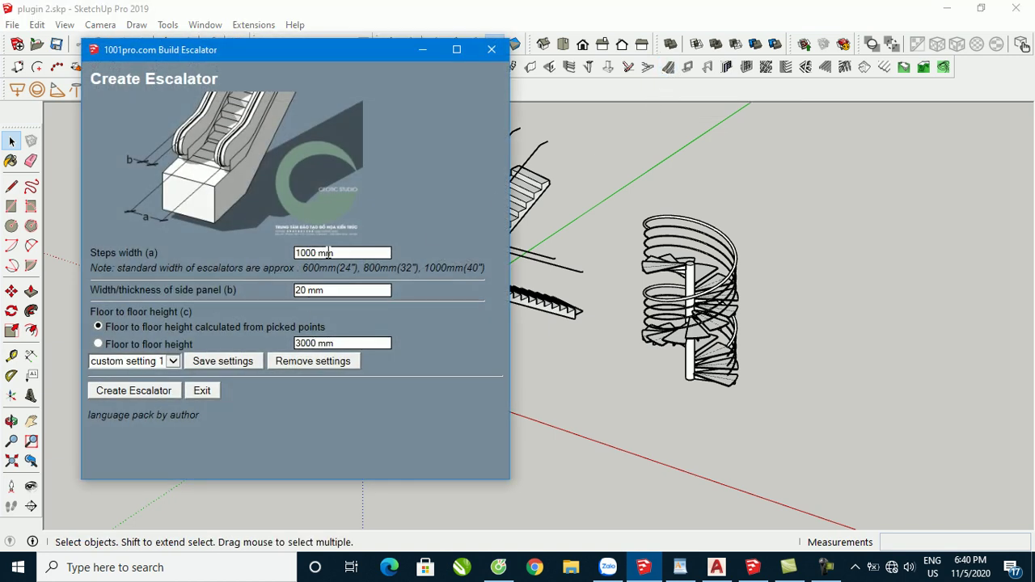
triple_click(323, 290)
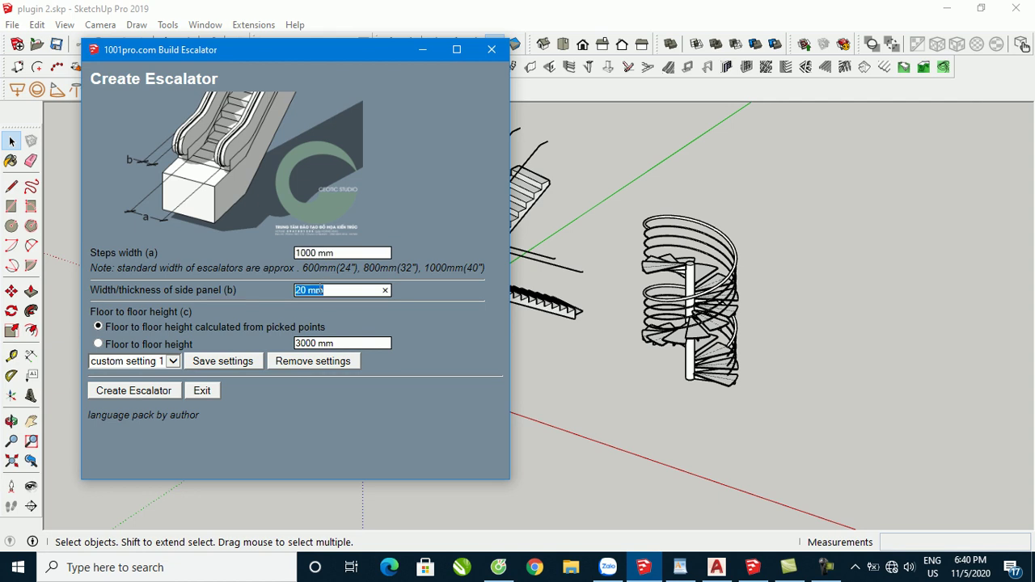
triple_click(318, 343)
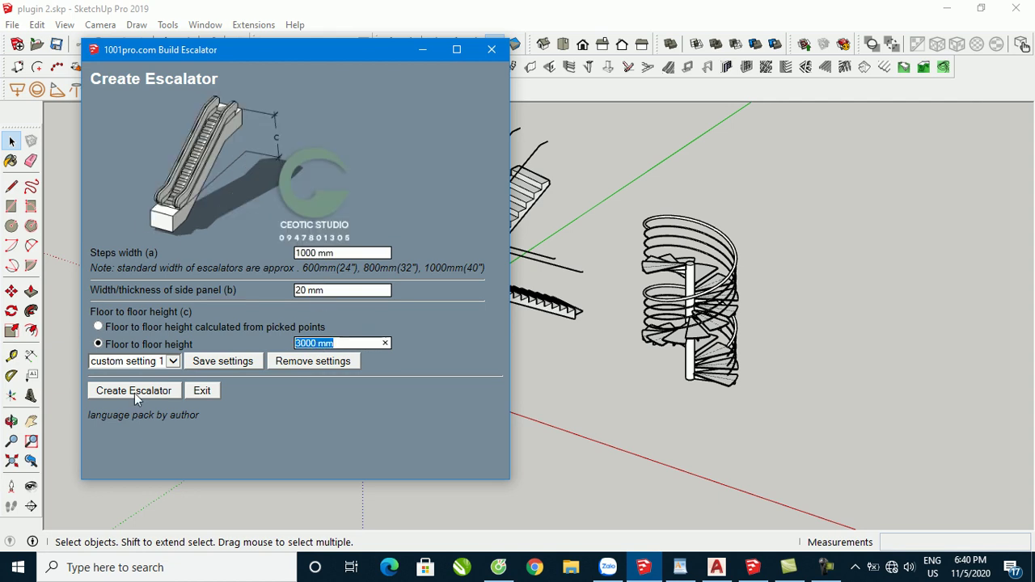
click(134, 391)
click(229, 281)
click(622, 318)
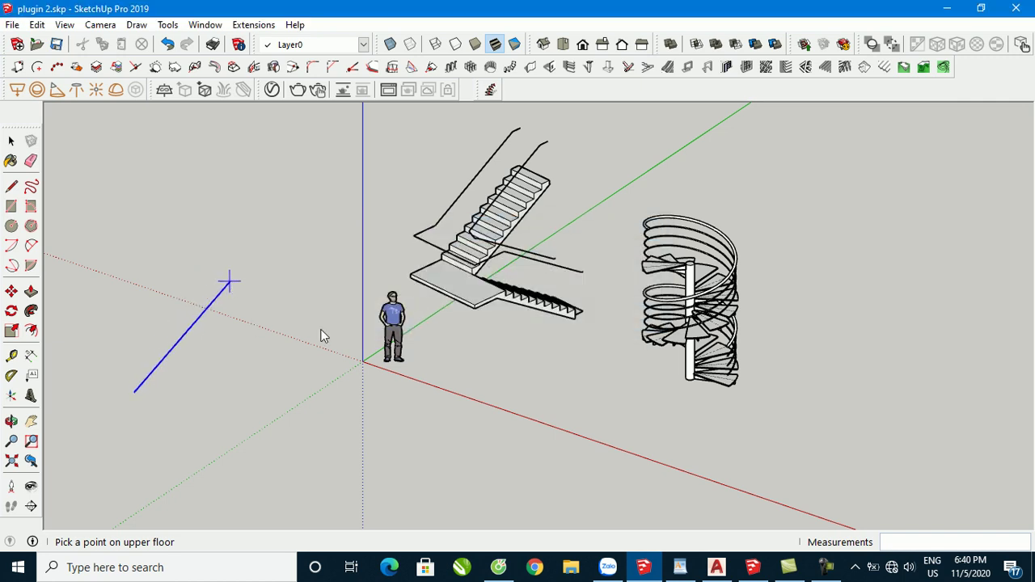
click(240, 348)
scroll(315, 270, down, 2)
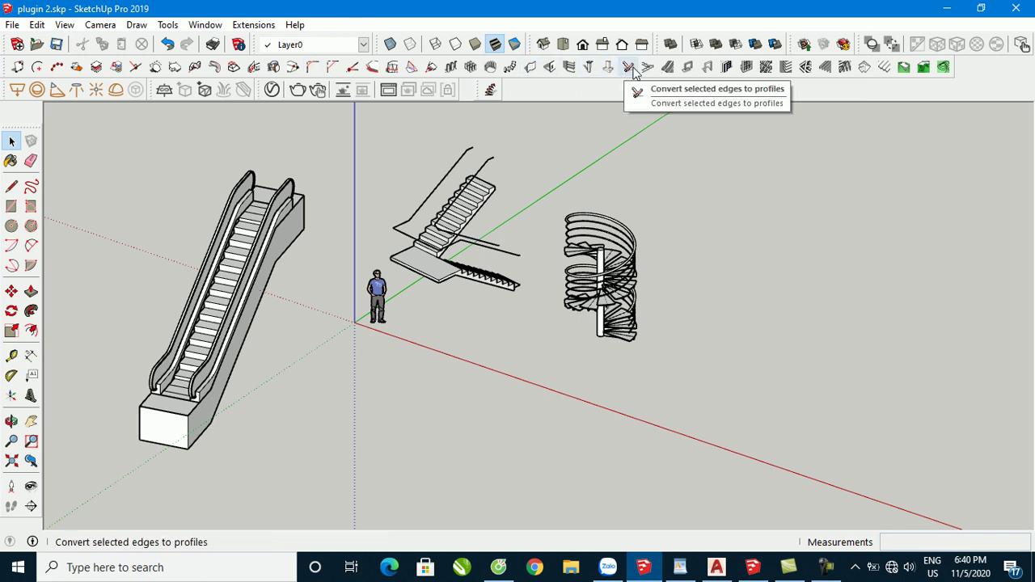
Draw a 200 by 5000 mm rectangle as the wall base beside the spiral staircase.
click(704, 73)
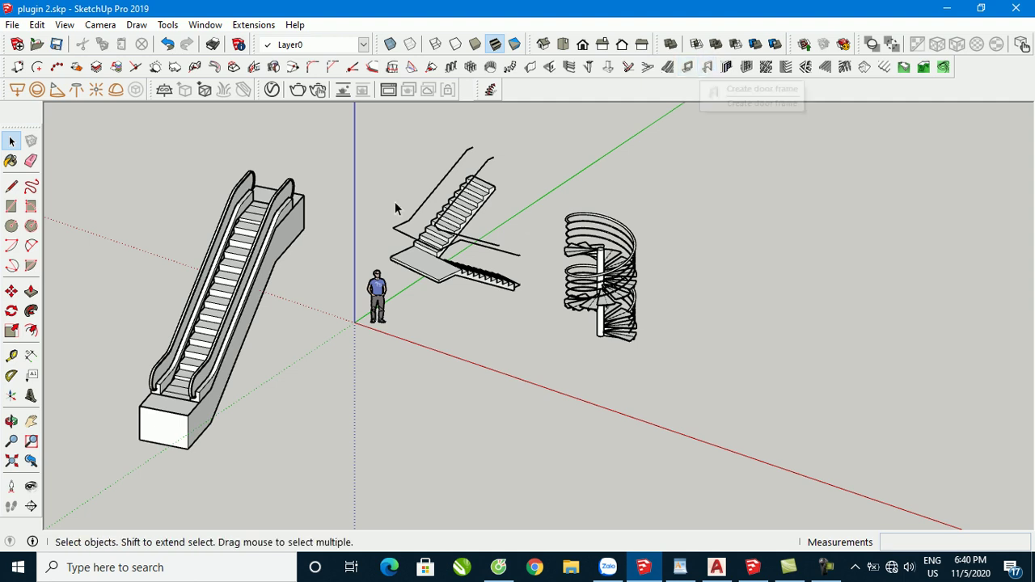
scroll(566, 250, down, 3)
scroll(608, 291, up, 3)
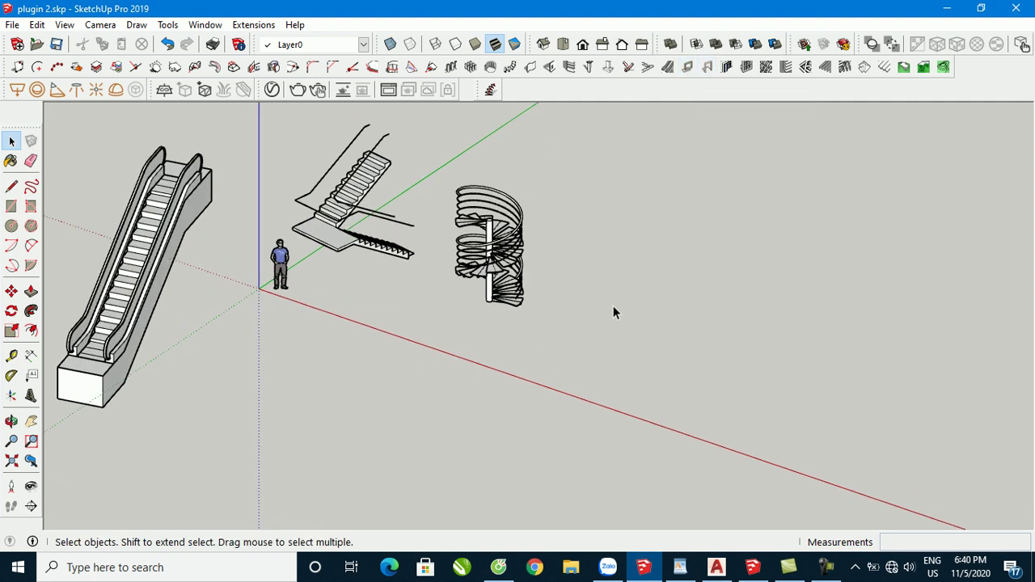
click(646, 352)
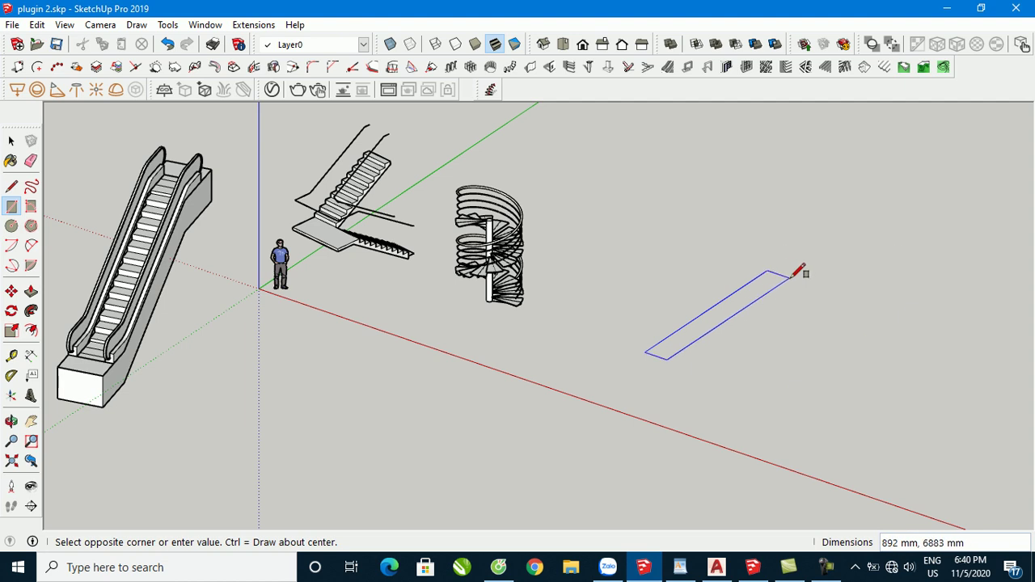
text(200,50)
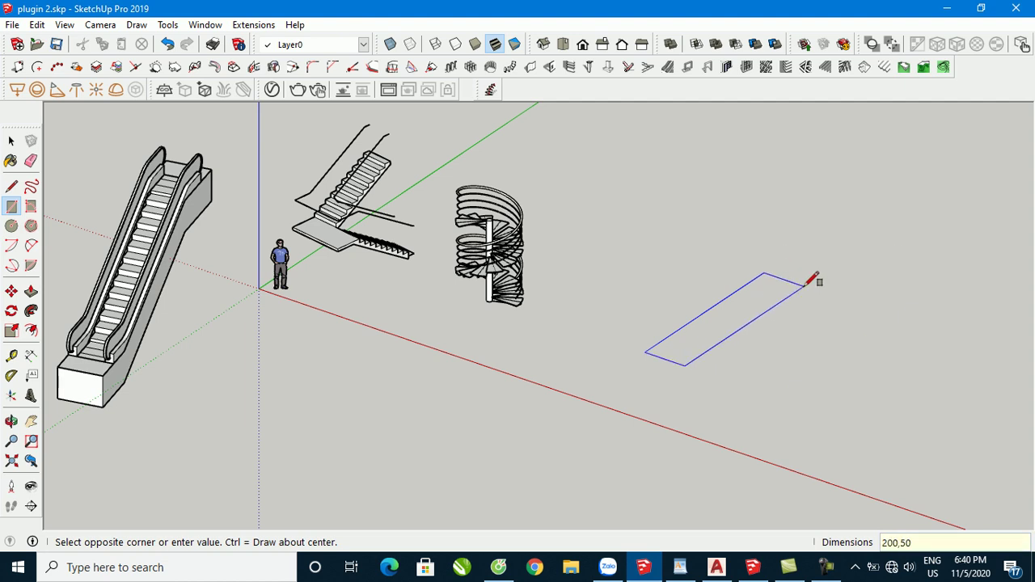
key(Return)
key(space)
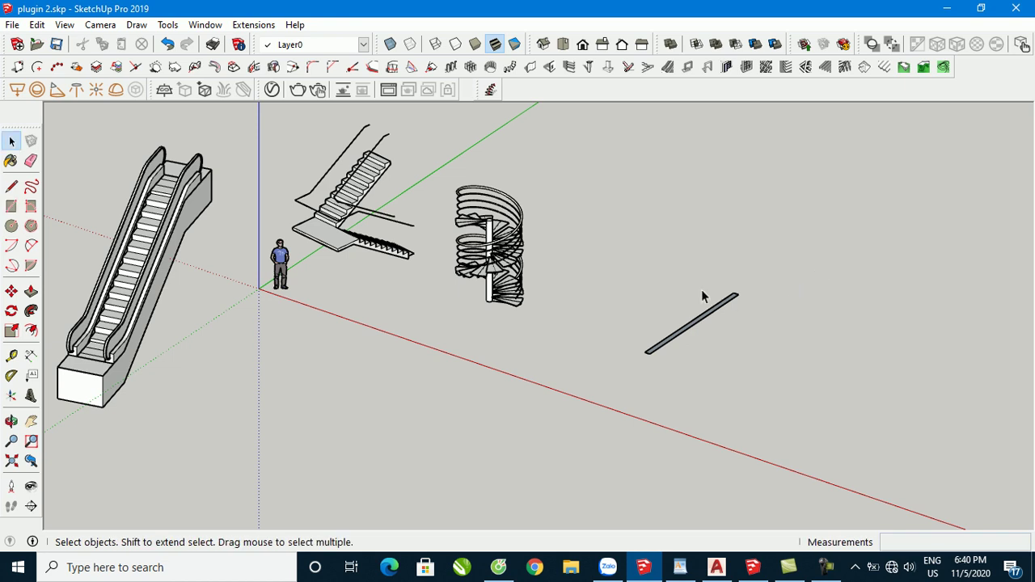
Push/Pull the rectangle up 5000 mm into a tall wall panel.
key(p)
scroll(705, 311, up, 2)
scroll(704, 320, up, 2)
drag(694, 328, 692, 136)
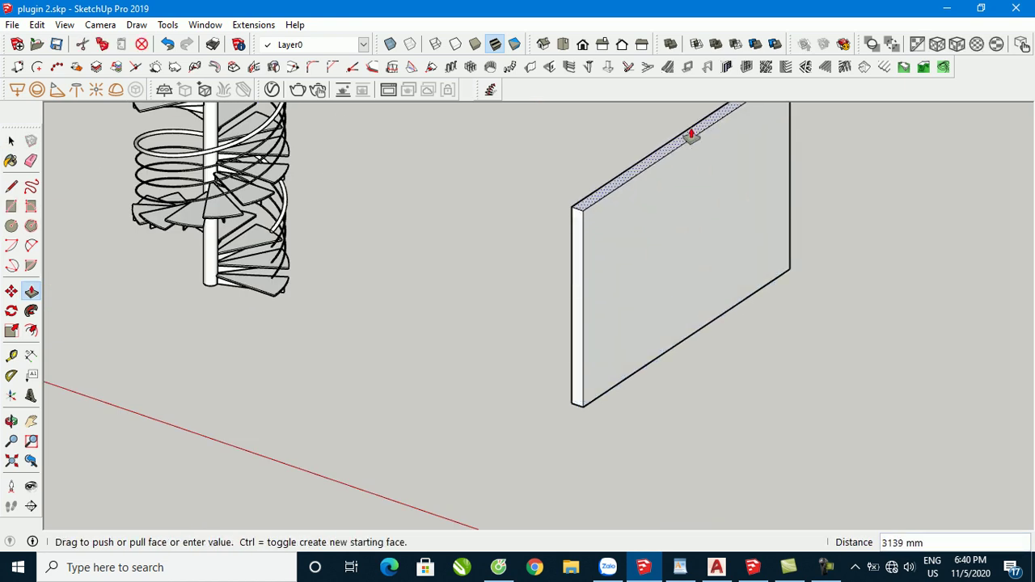
text(5000)
key(Return)
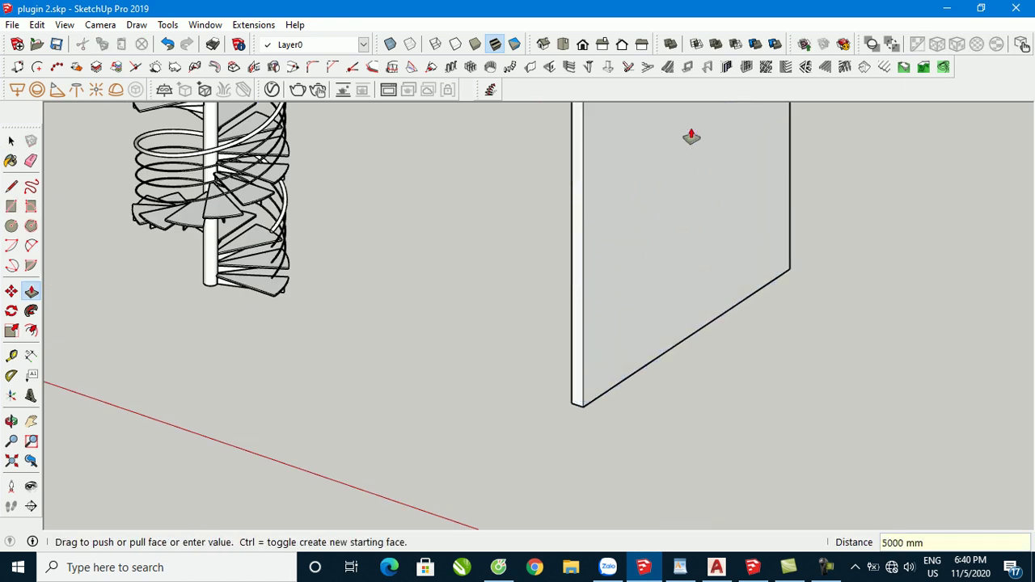
key(space)
scroll(522, 352, down, 3)
mouse_move(533, 216)
middle_down()
mouse_move(649, 403)
mouse_move(622, 398)
middle_up()
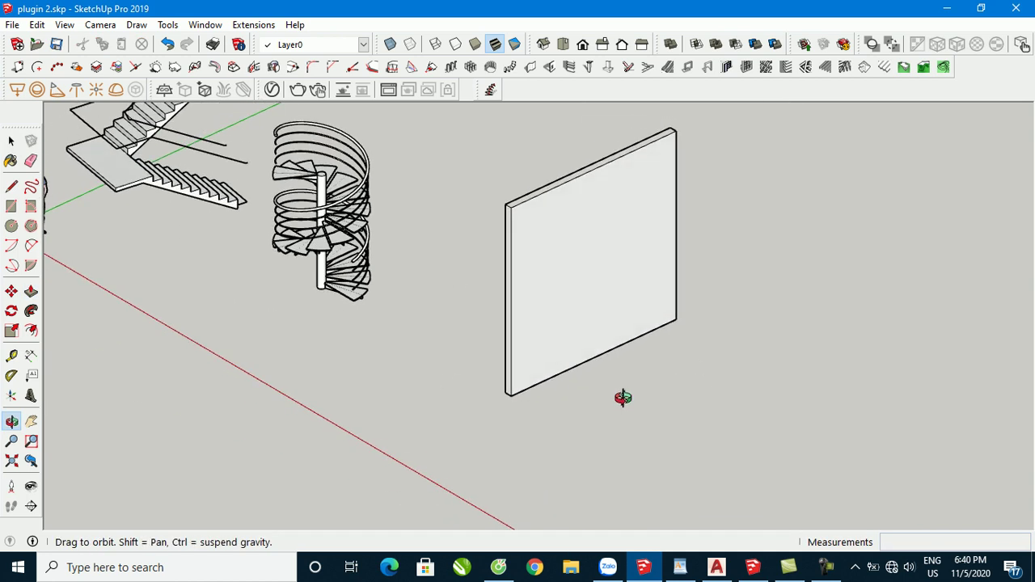
scroll(575, 363, up, 1)
scroll(577, 365, up, 1)
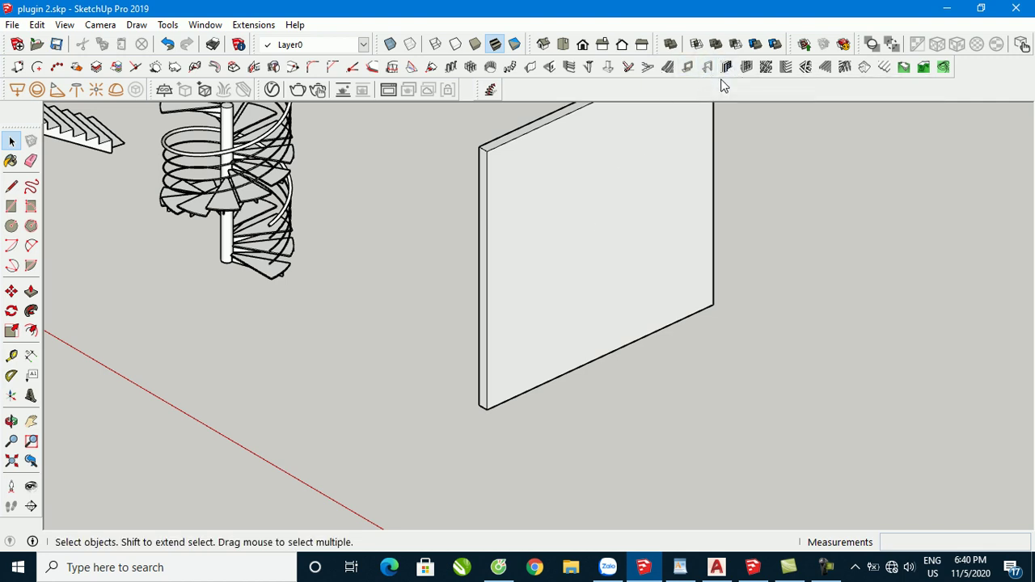
Set the 1001bit opening width to 1000 mm and height to 1800 mm.
click(550, 67)
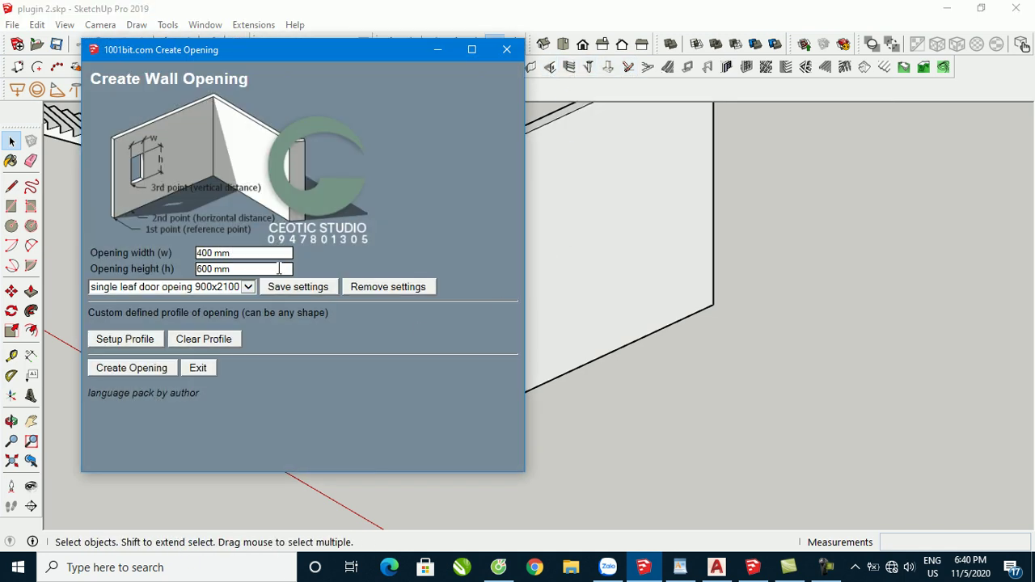
drag(241, 253, 75, 253)
text(1000)
key(Tab)
text(18)
Place the opening on the wall face by picking reference, horizontal and vertical points.
click(122, 368)
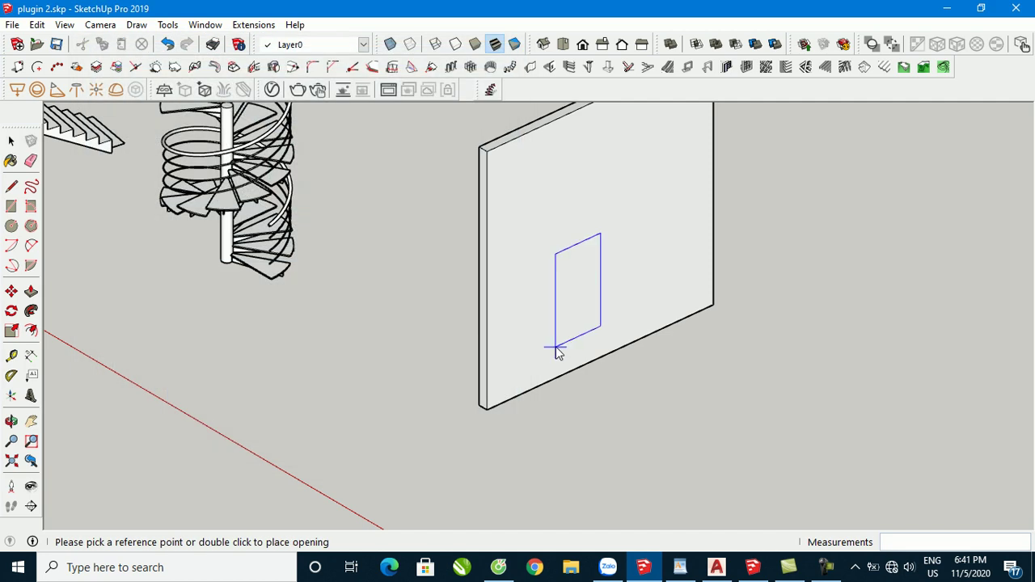
click(554, 308)
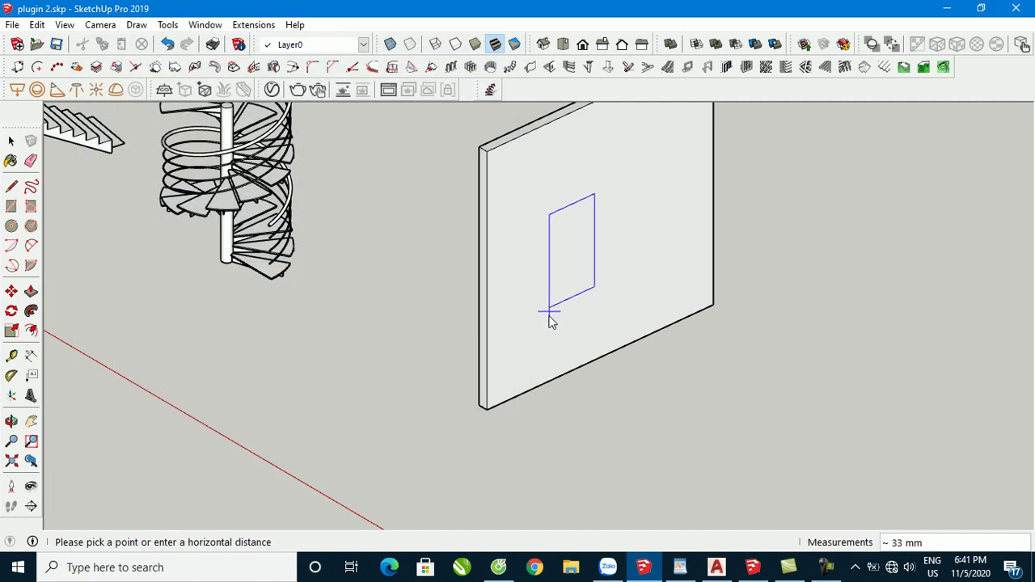
click(555, 295)
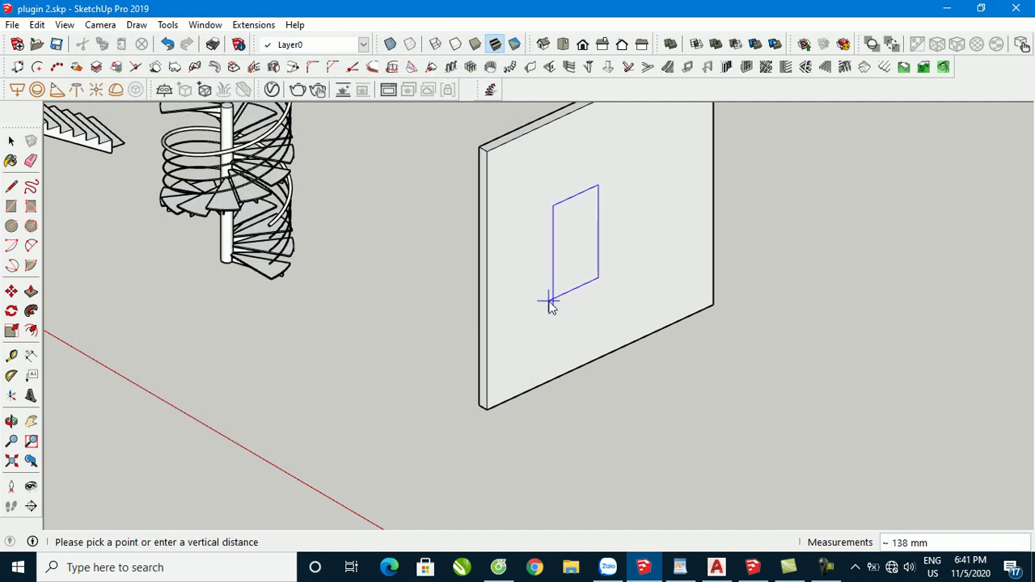
click(554, 279)
key(space)
middle_drag(628, 238, 594, 194)
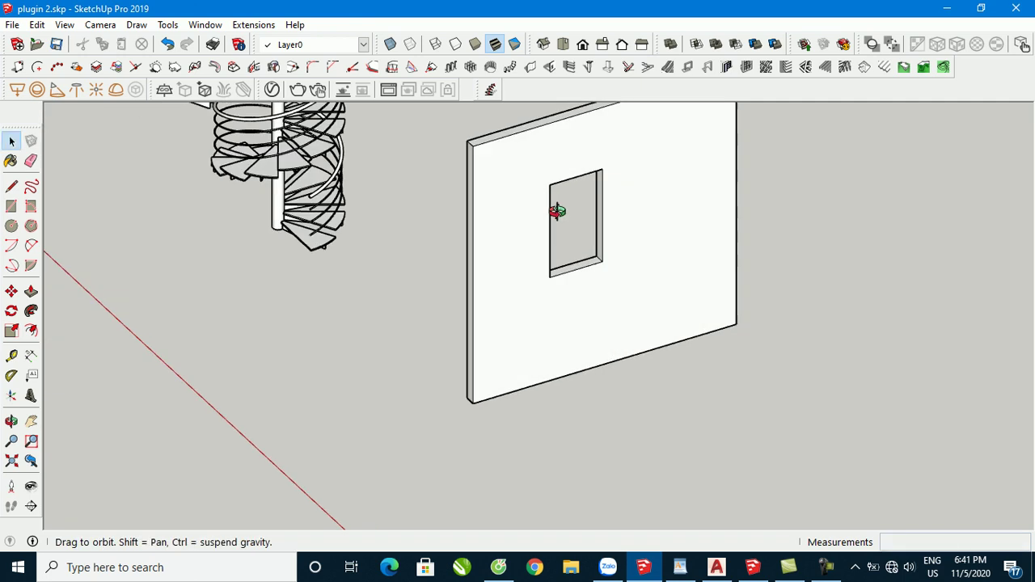
scroll(686, 324, up, 1)
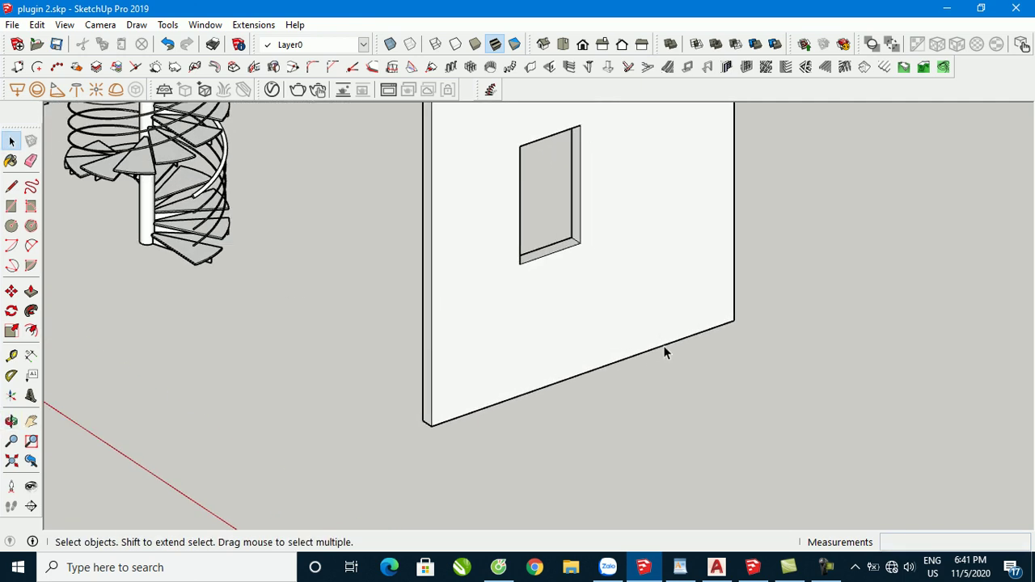
Draw a door rectangle on the wall's bottom edge and push it through the wall.
key(r)
key(e)
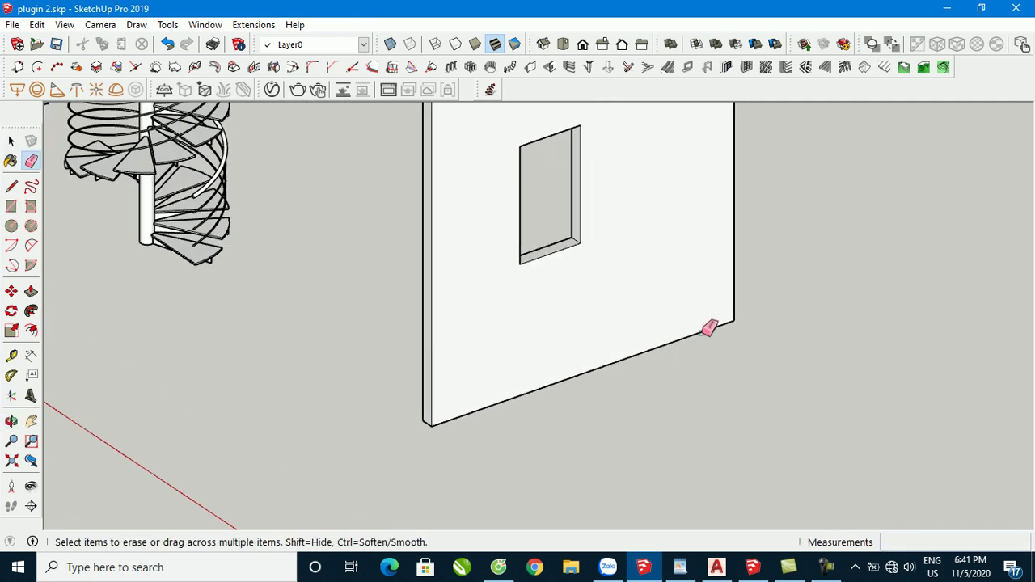
key(space)
key(r)
click(696, 333)
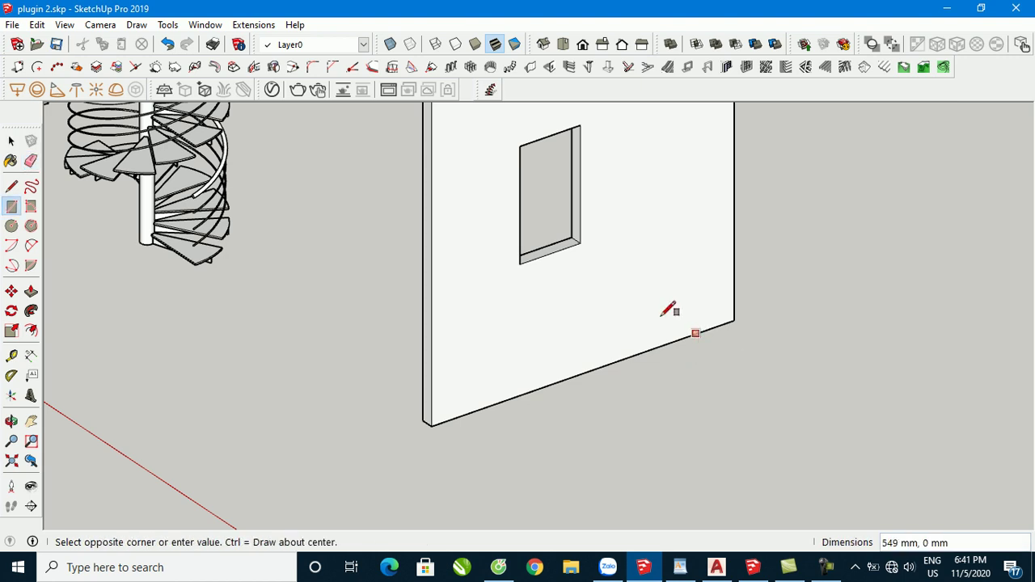
click(645, 223)
key(space)
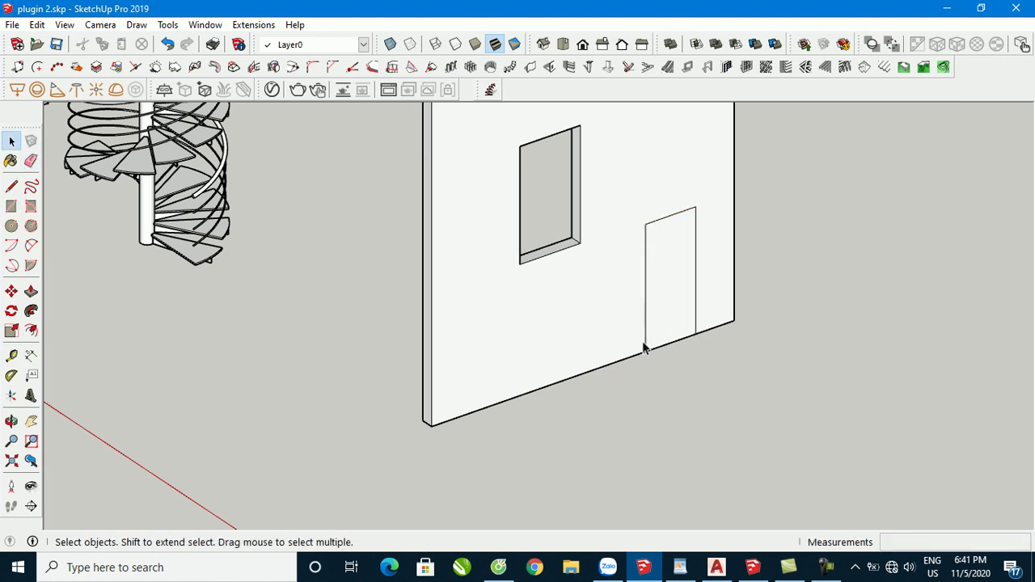
key(p)
click(663, 328)
scroll(420, 312, up, 2)
click(579, 352)
scroll(579, 356, down, 2)
key(space)
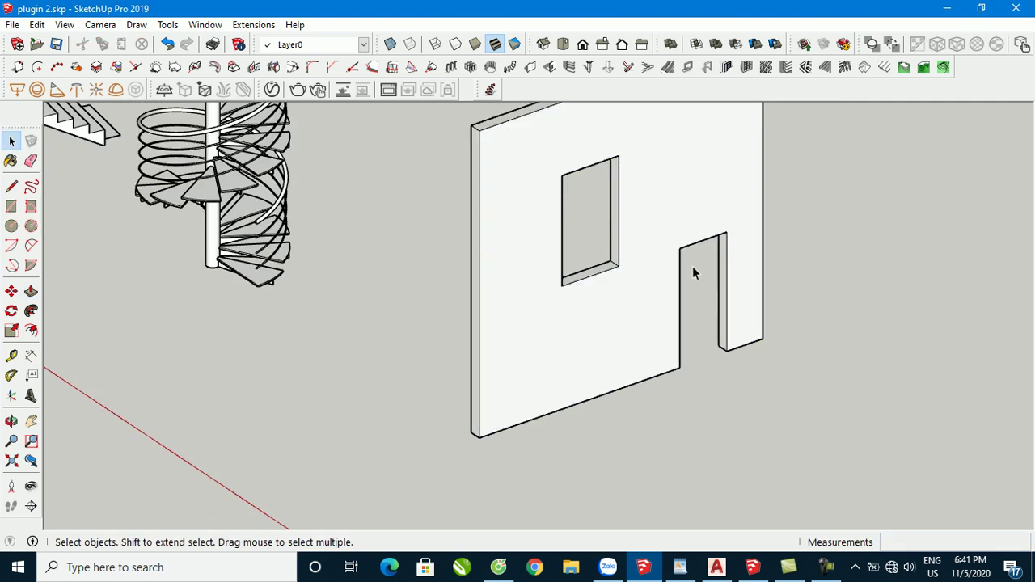
Draw rectangles spanning the window opening's corners.
scroll(608, 159, up, 1)
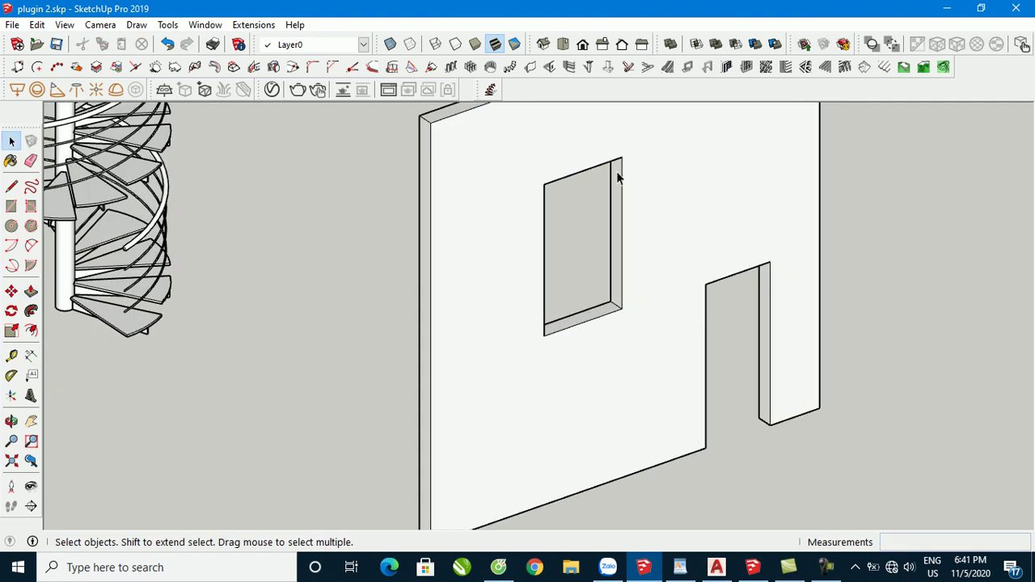
click(11, 207)
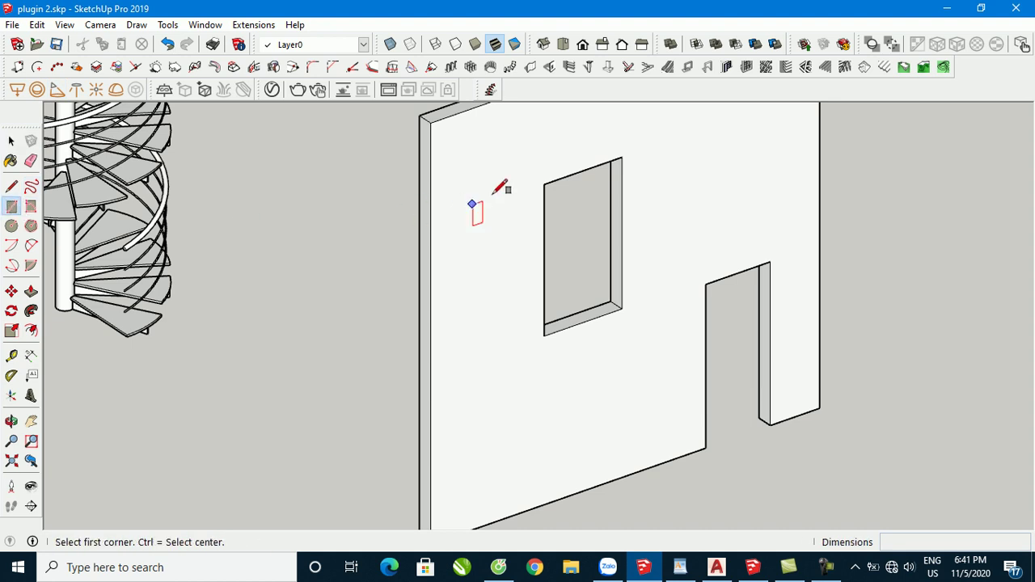
click(545, 183)
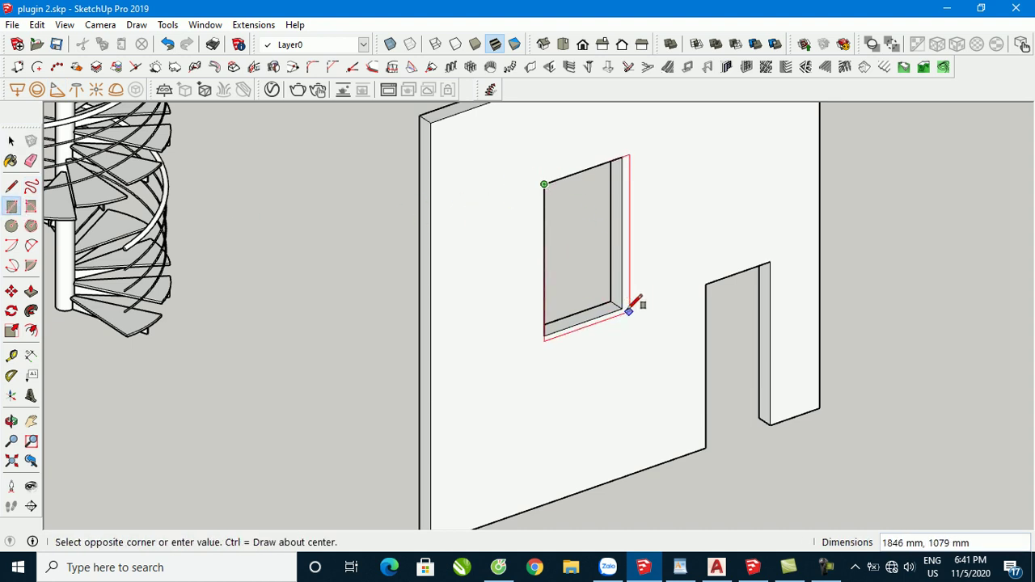
click(621, 308)
scroll(554, 178, up, 1)
click(537, 188)
scroll(651, 365, up, 1)
scroll(657, 355, up, 1)
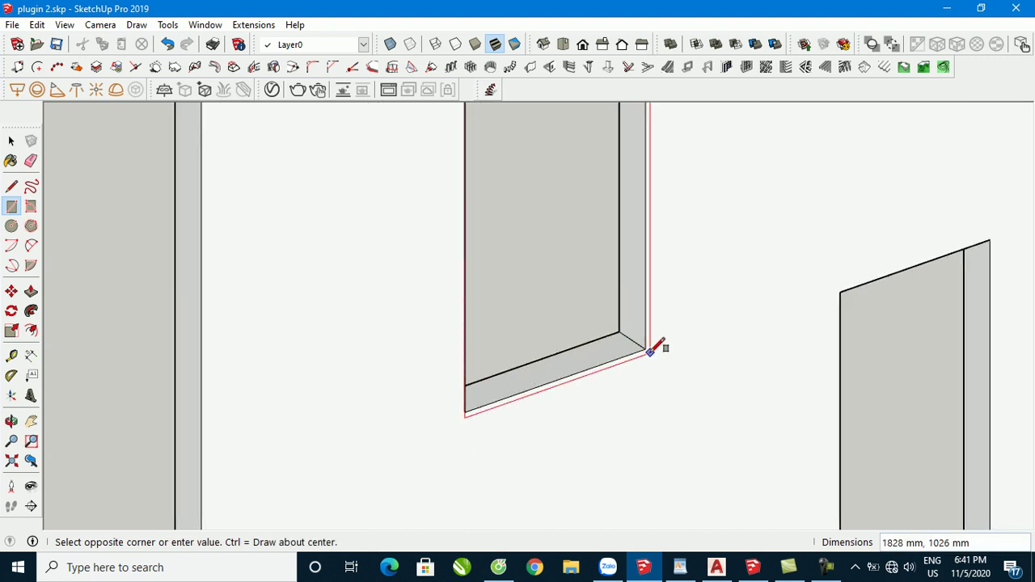
click(645, 348)
key(space)
scroll(531, 327, down, 1)
scroll(528, 232, down, 1)
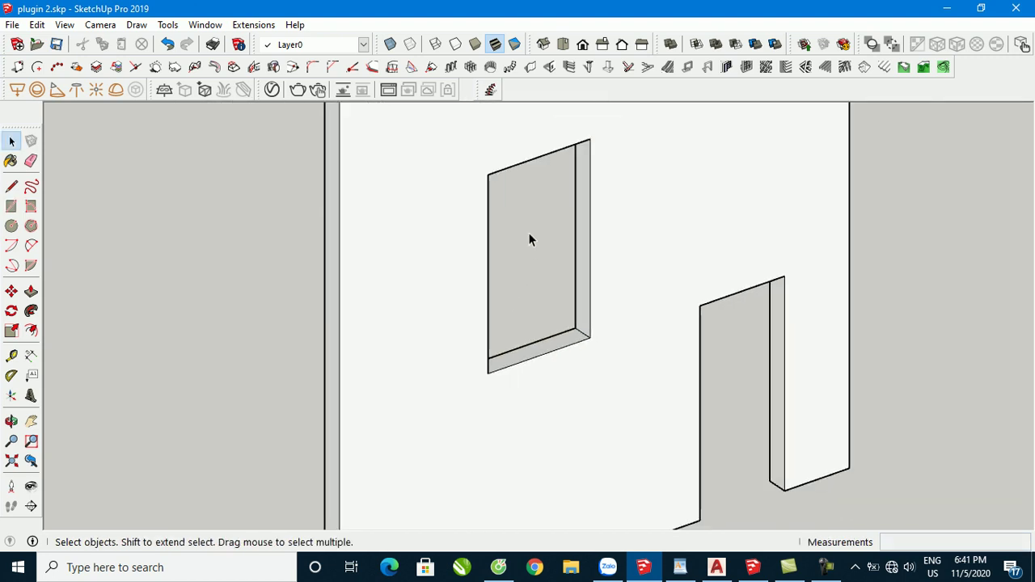
mouse_move(526, 246)
middle_down()
mouse_move(618, 268)
mouse_move(328, 240)
mouse_move(682, 219)
mouse_move(807, 223)
mouse_move(885, 240)
mouse_move(599, 286)
mouse_move(964, 330)
mouse_move(558, 247)
mouse_move(520, 286)
middle_up()
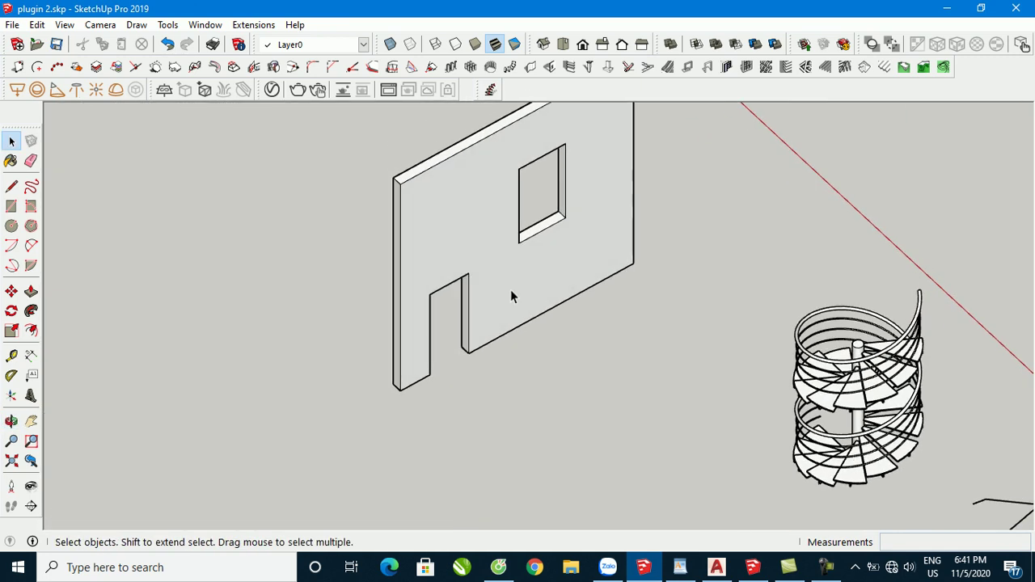
Close the doorway and the window opening with rectangle faces.
key(r)
scroll(483, 315, up, 2)
click(467, 244)
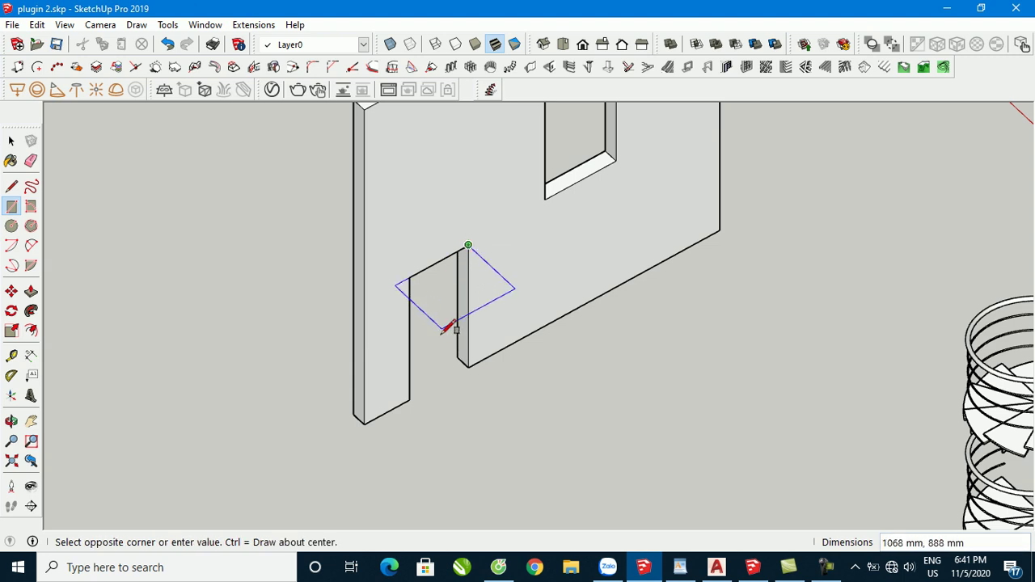
click(410, 386)
scroll(493, 411, down, 1)
click(586, 143)
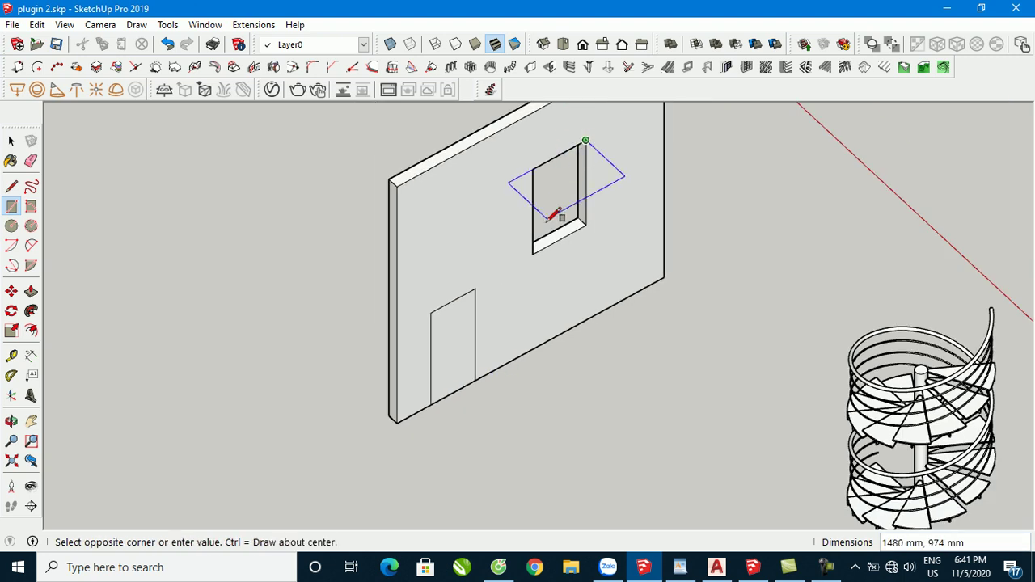
scroll(534, 251, up, 1)
click(531, 258)
mouse_move(555, 248)
middle_down()
mouse_move(593, 169)
mouse_move(613, 185)
middle_up()
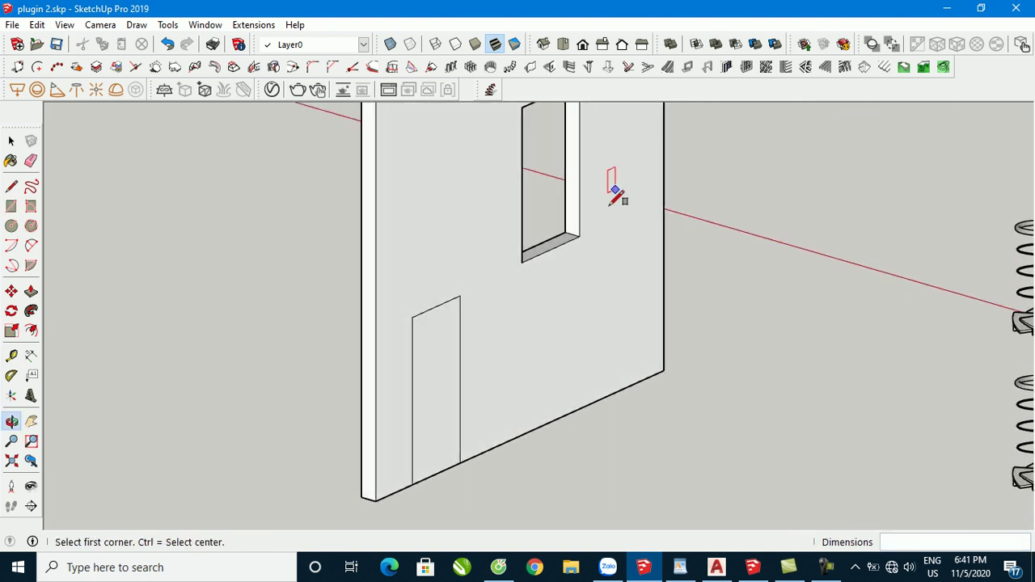
click(578, 238)
scroll(579, 237, down, 2)
click(534, 159)
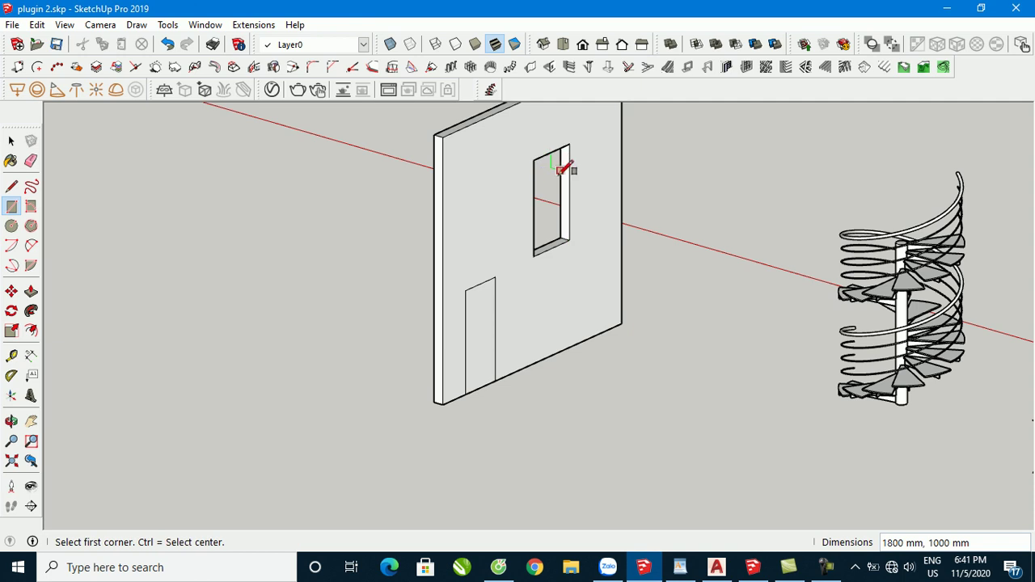
Delete the vertical splitting line in the window face, then check the window and door faces.
key(l)
click(552, 151)
click(551, 248)
scroll(550, 192, up, 1)
key(space)
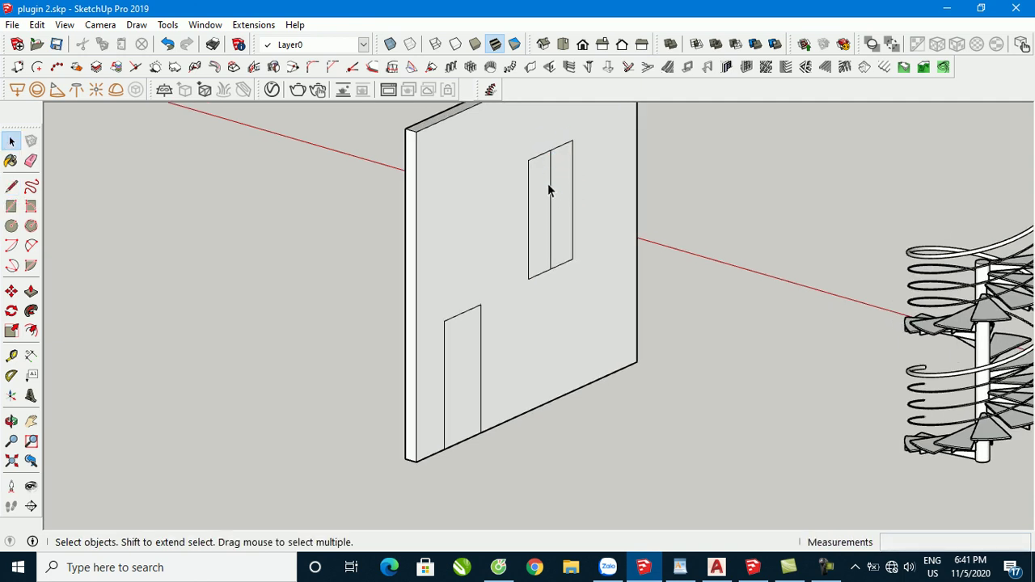
click(551, 189)
key(Delete)
click(542, 210)
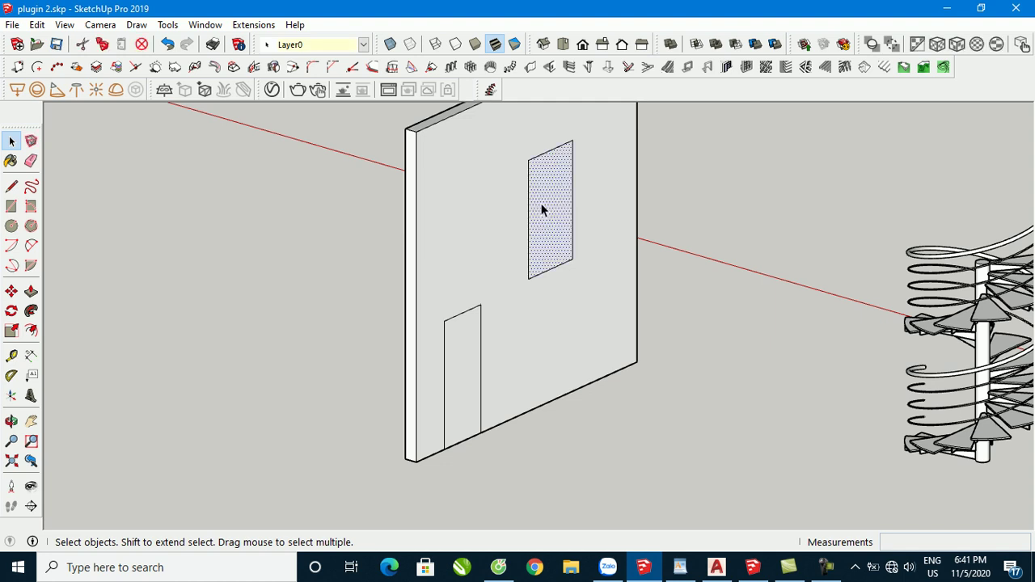
click(466, 362)
click(704, 204)
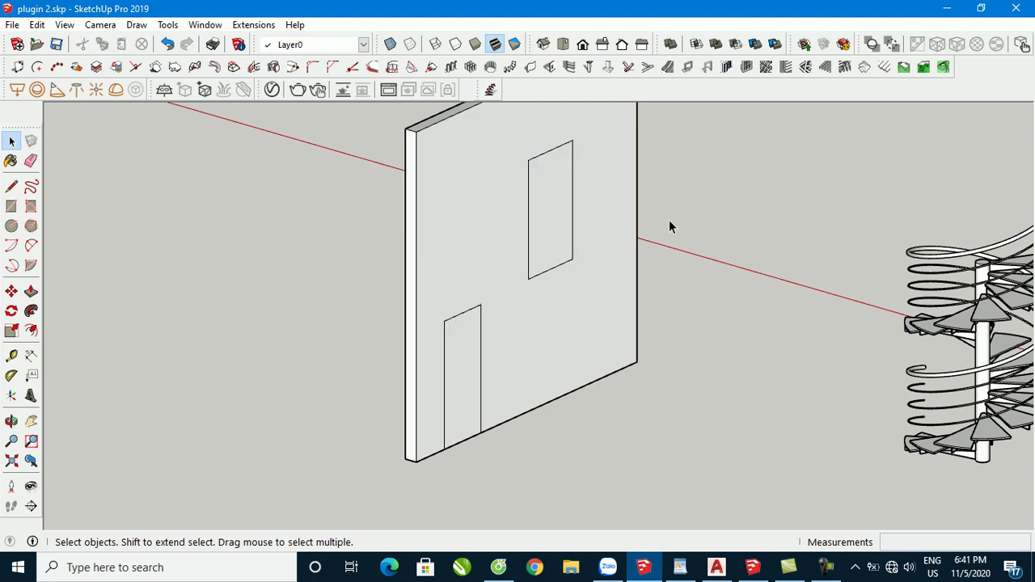
scroll(538, 236, up, 1)
scroll(543, 208, up, 2)
Frame the window face with a rectangular frame 150 mm deep and 30 mm wide.
click(549, 197)
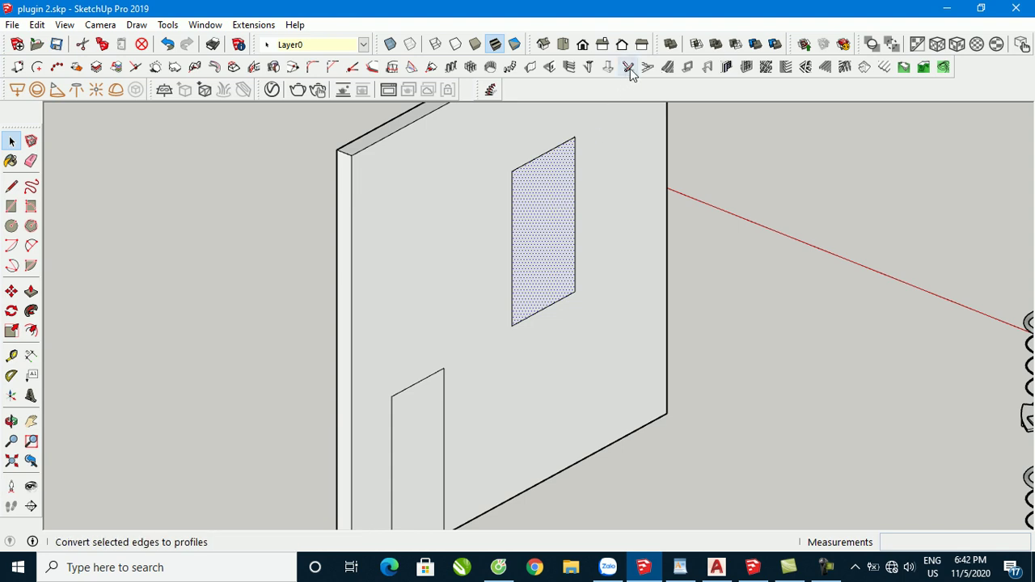
click(688, 68)
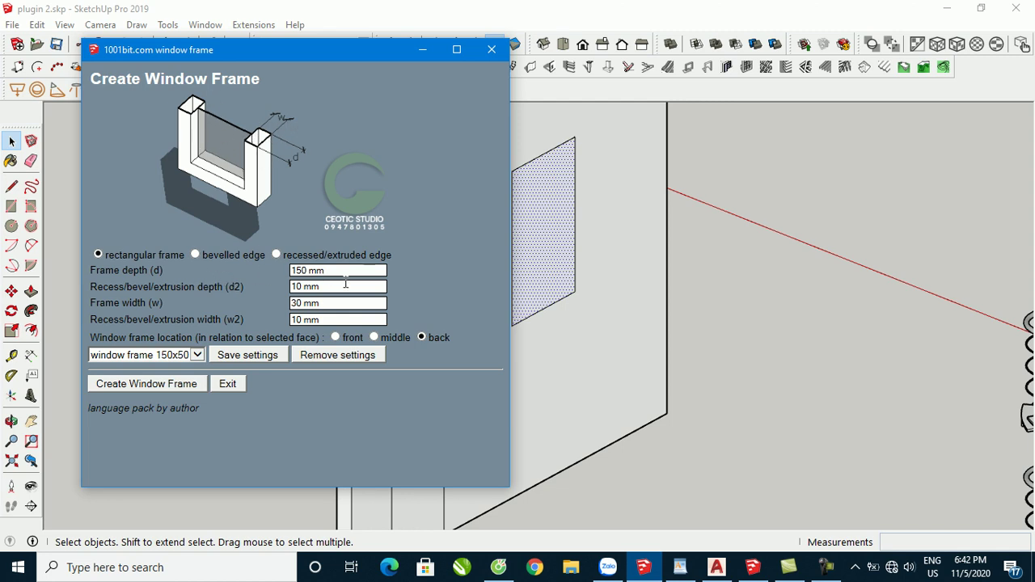
triple_click(304, 270)
key(Tab)
key(Tab)
key(Tab)
triple_click(307, 270)
key(Tab)
click(307, 271)
key(Tab)
key(Tab)
click(307, 337)
click(142, 384)
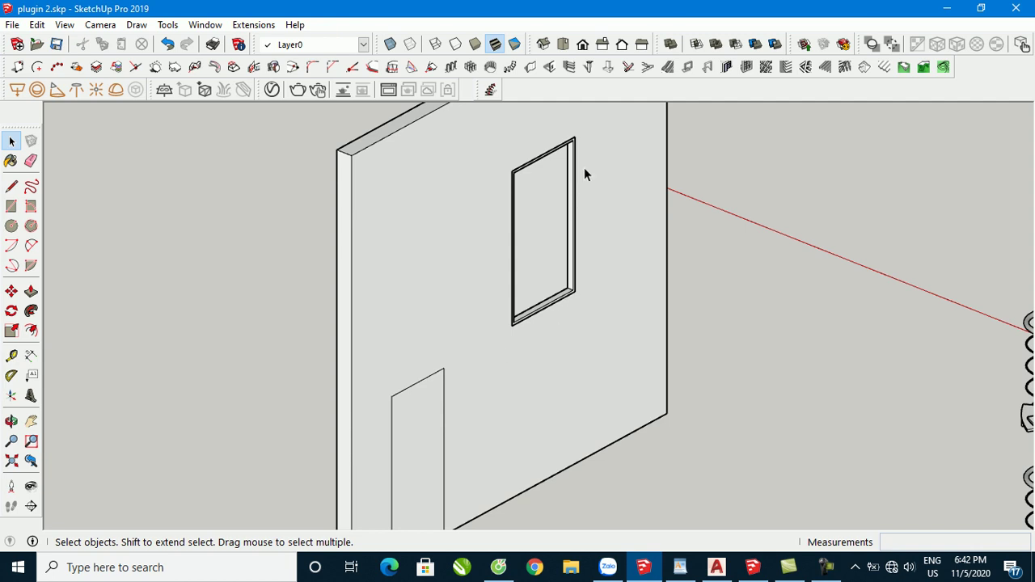
Orbit around to inspect the new window frame, then select the door-shaped face.
middle_drag(585, 167, 492, 211)
scroll(589, 162, up, 3)
scroll(628, 120, up, 3)
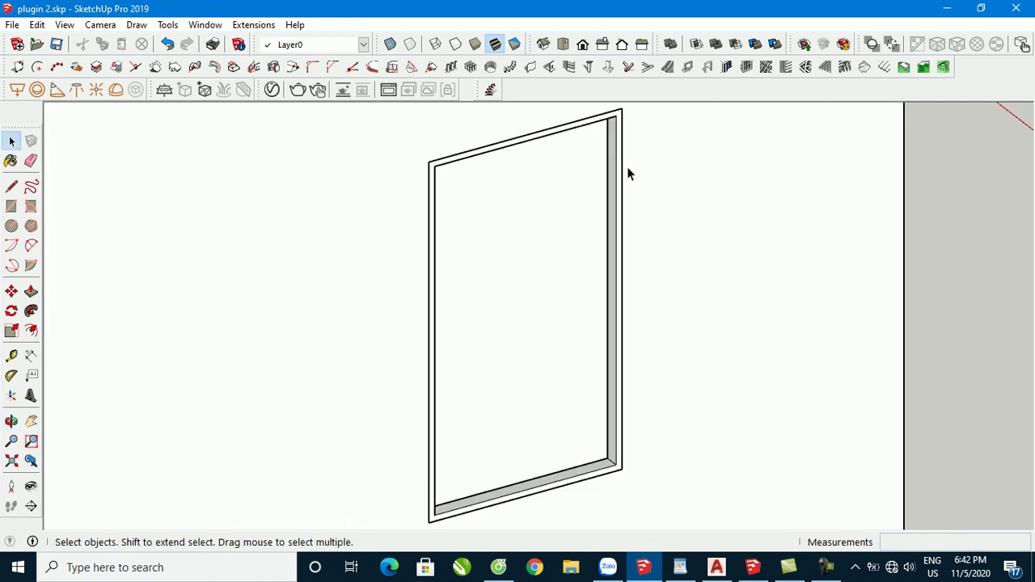
scroll(626, 173, down, 3)
middle_drag(342, 273, 749, 245)
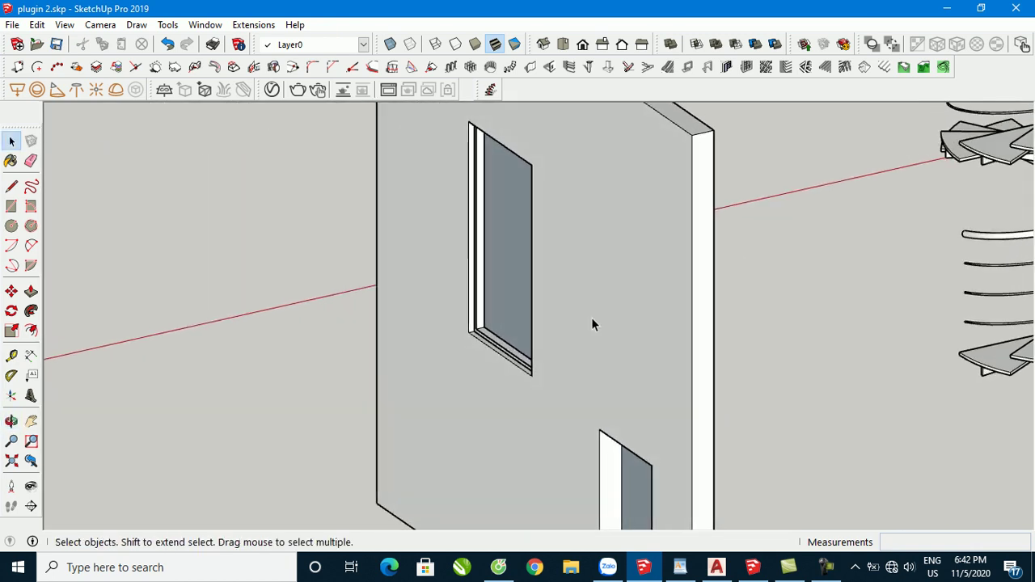
scroll(591, 324, up, 3)
scroll(491, 338, up, 2)
middle_drag(493, 335, 492, 351)
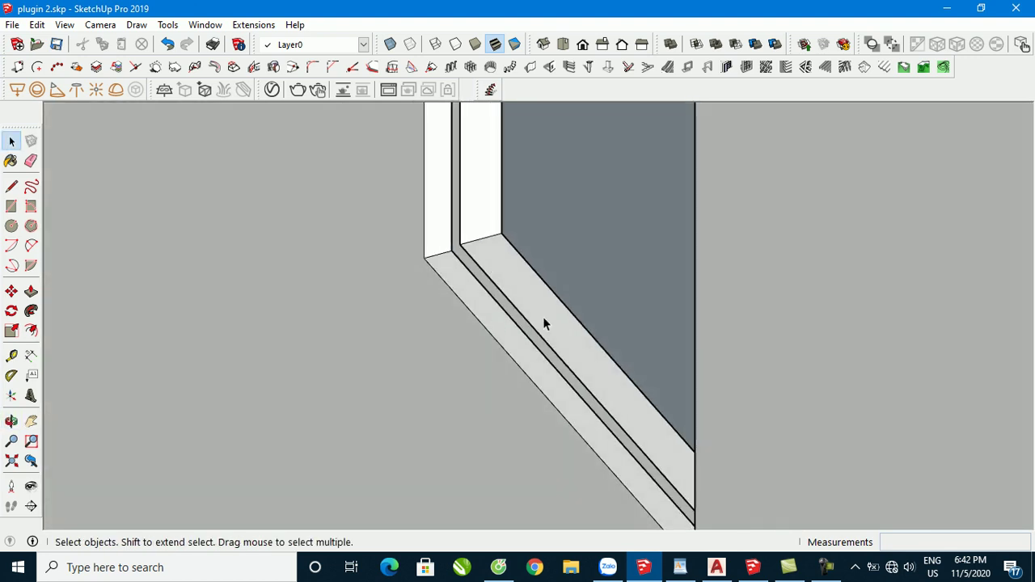
scroll(453, 283, down, 3)
mouse_move(351, 236)
middle_down()
mouse_move(418, 353)
mouse_move(312, 303)
middle_up()
scroll(340, 332, down, 3)
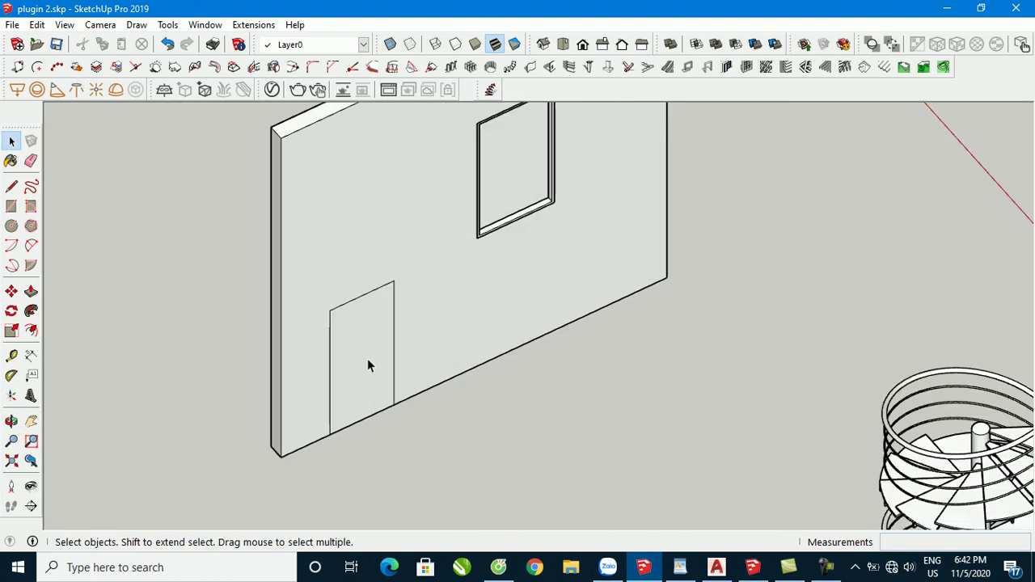
click(361, 364)
scroll(360, 368, up, 2)
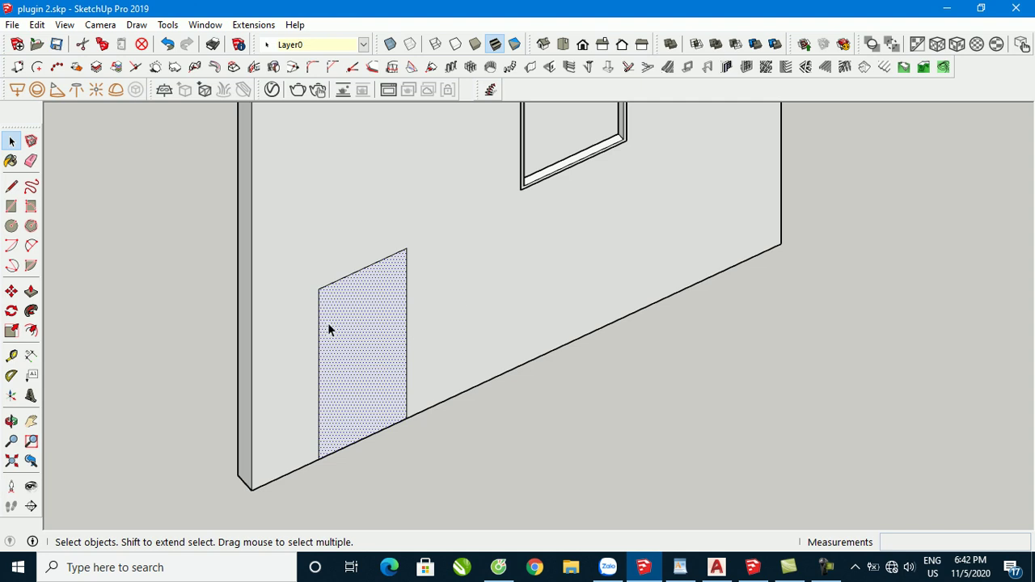
Build a plain rectangular door frame in the doorway after previewing the bevelled and recessed styles.
click(710, 69)
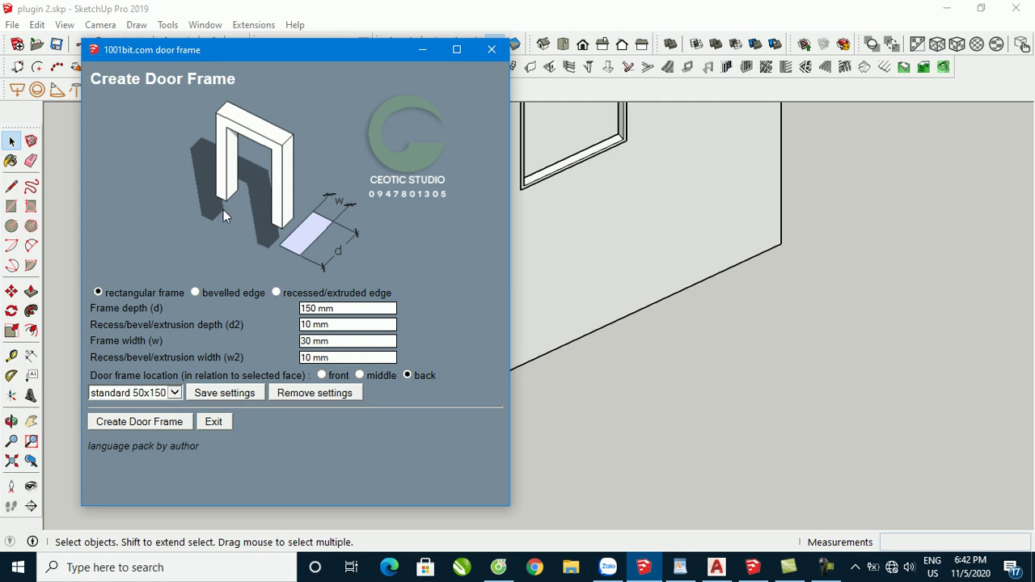
click(195, 293)
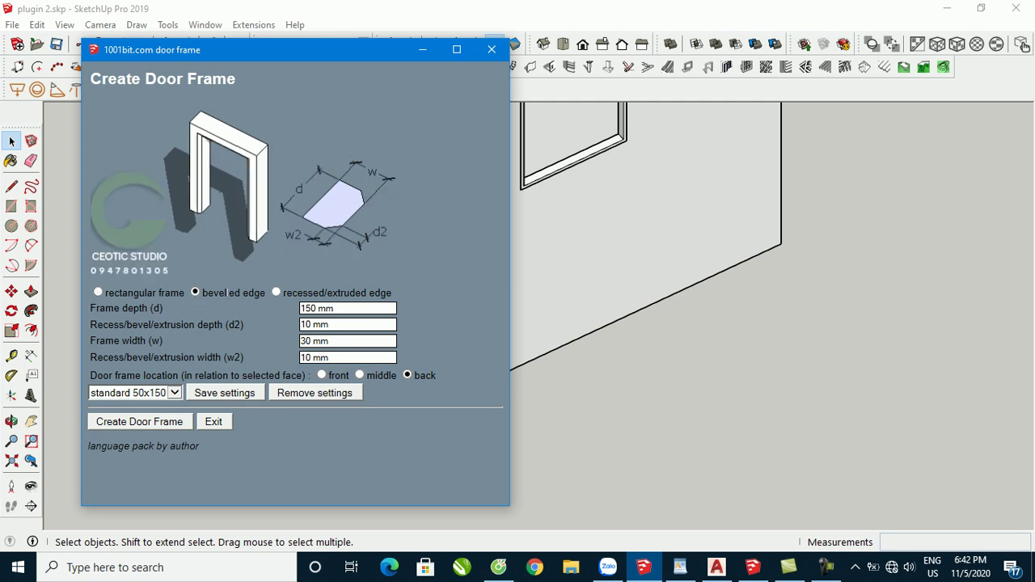
click(277, 293)
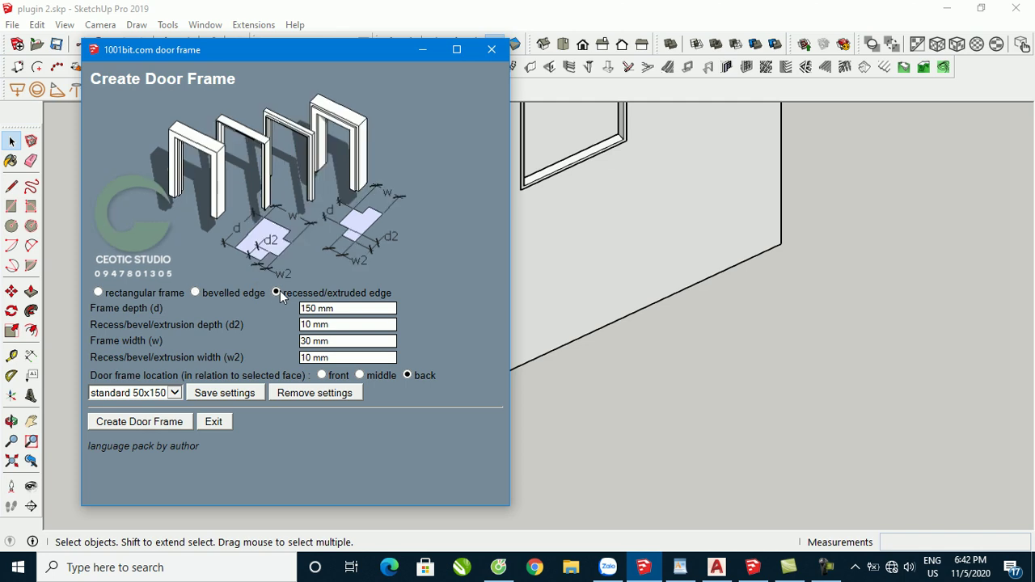
click(195, 293)
click(99, 292)
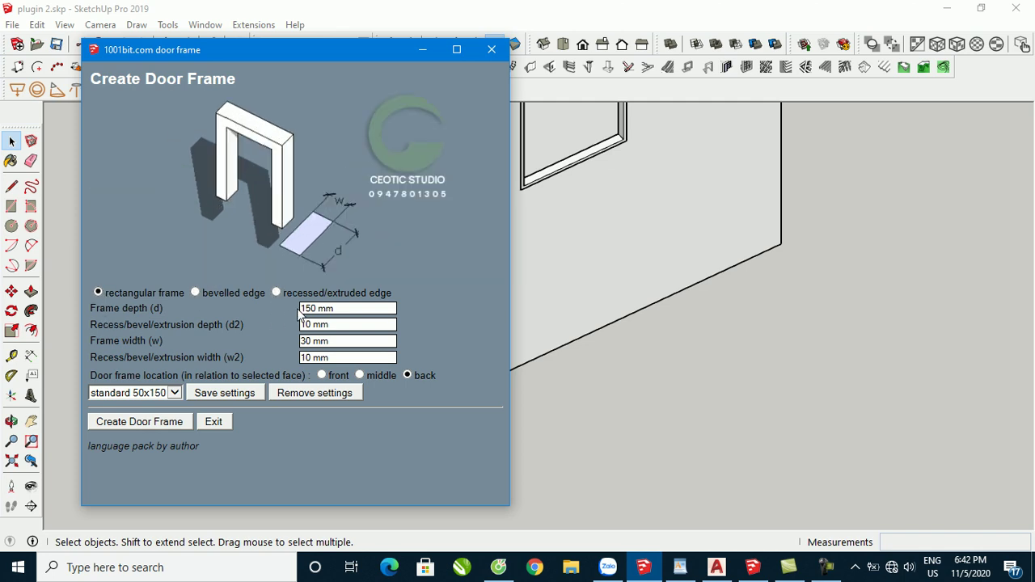
click(149, 422)
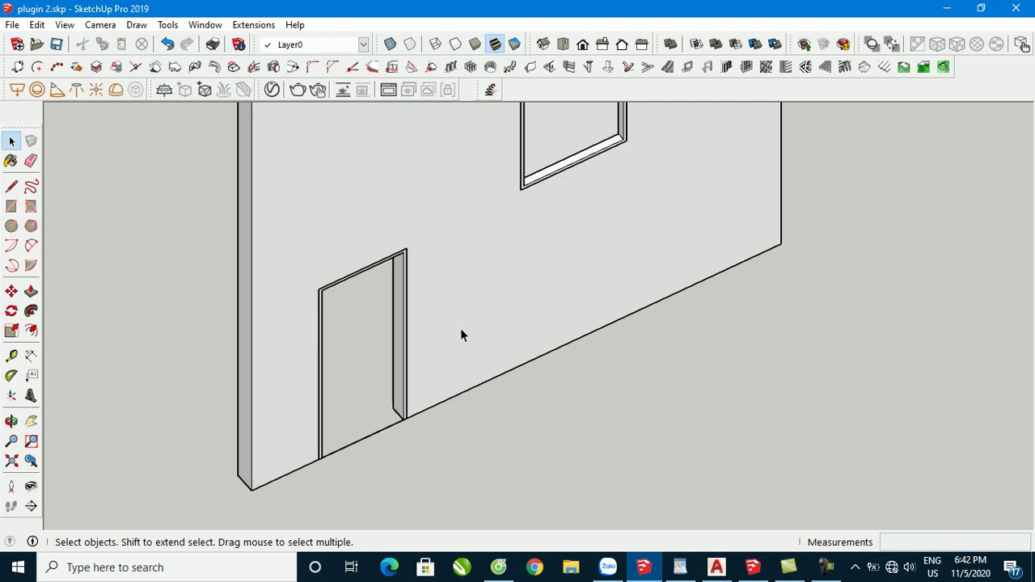
scroll(397, 424, up, 2)
scroll(407, 418, up, 3)
mouse_move(407, 418)
middle_down()
mouse_move(424, 457)
mouse_move(422, 361)
mouse_move(775, 310)
mouse_move(302, 370)
middle_up()
scroll(302, 369, down, 3)
scroll(350, 370, down, 2)
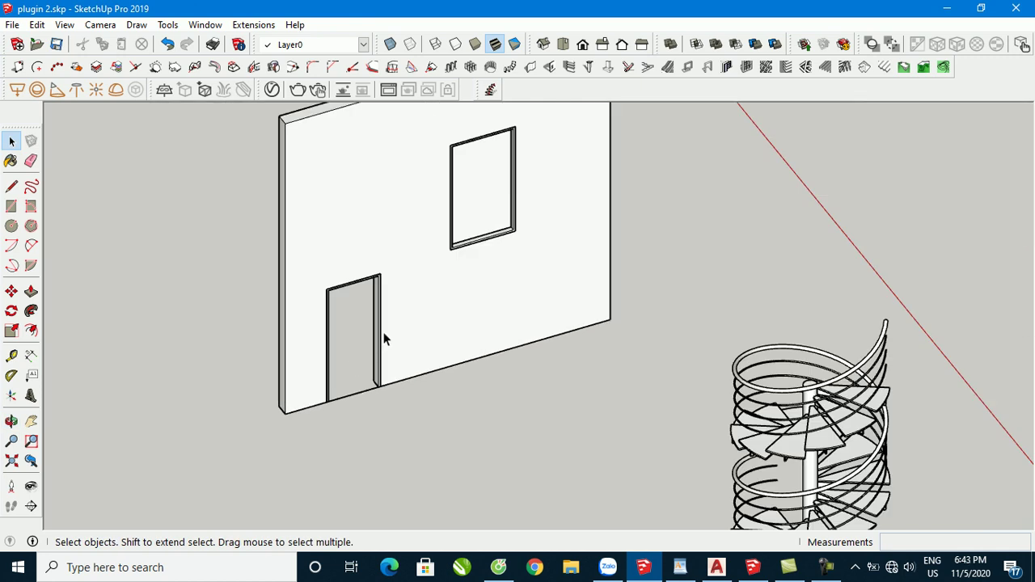
mouse_move(511, 261)
middle_down()
mouse_move(432, 321)
mouse_move(482, 259)
middle_up()
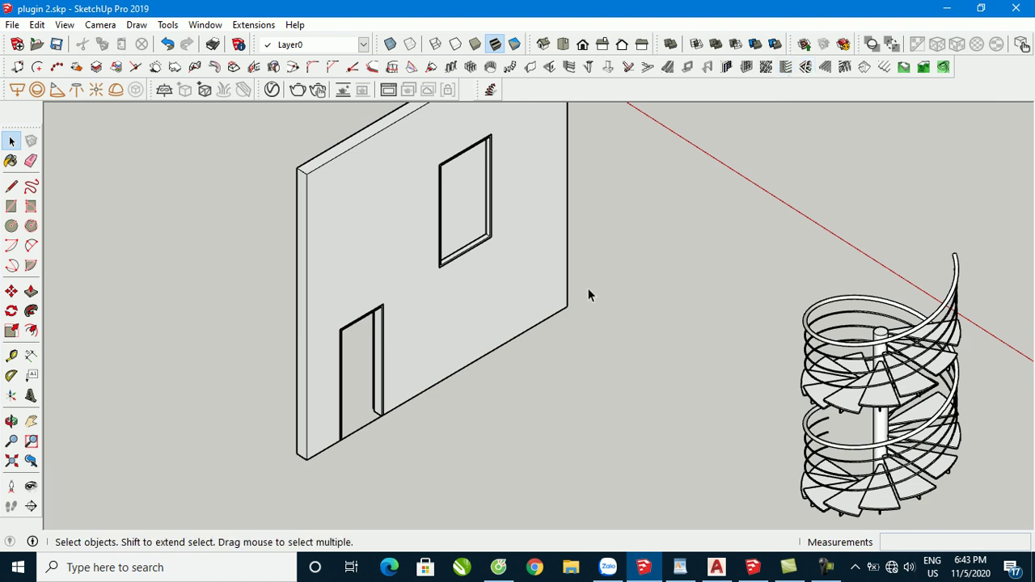
Draw a rectangle face inside the window frame and open the 1001bit louvre creator for it.
key(r)
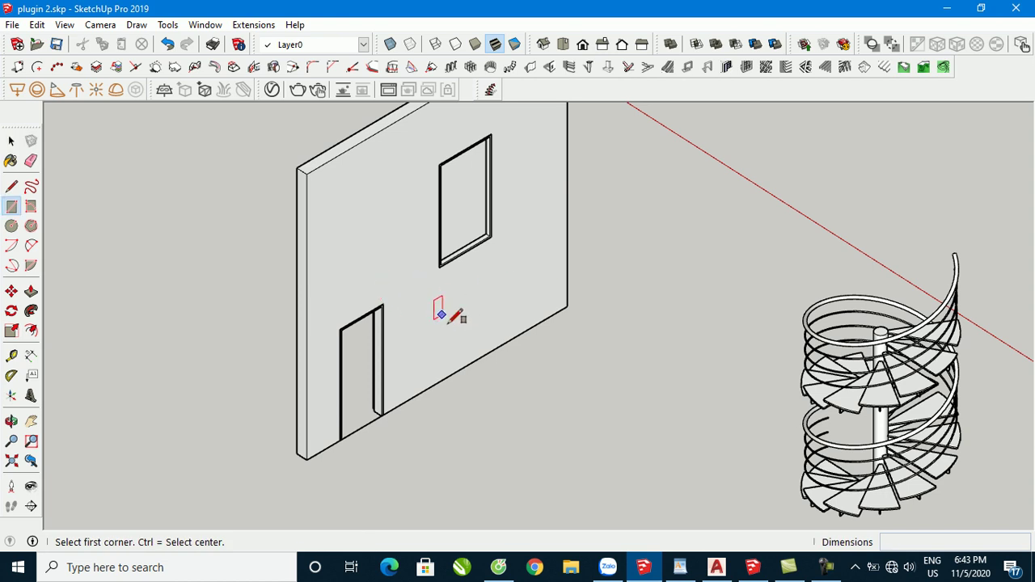
key(space)
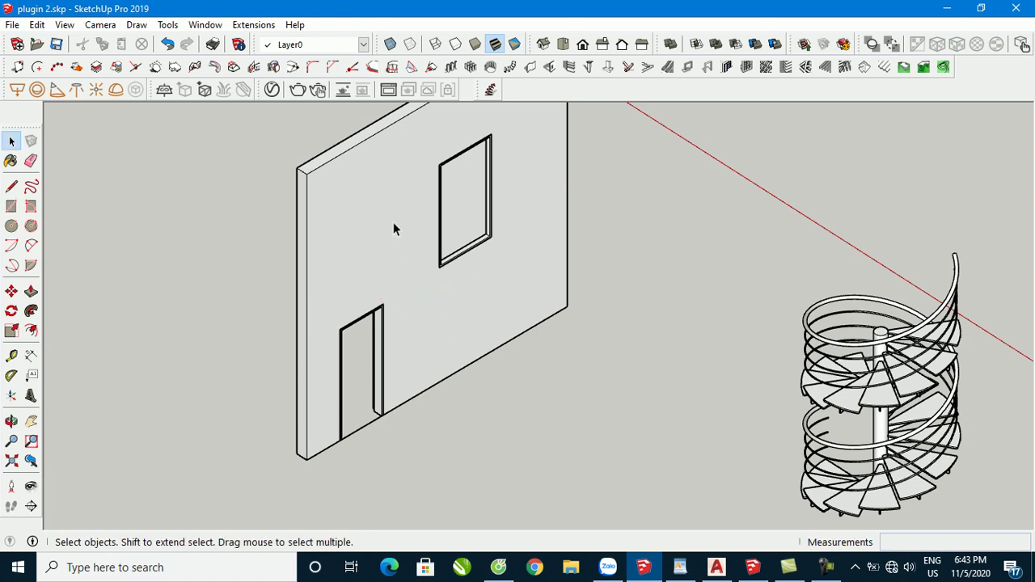
scroll(508, 127, up, 2)
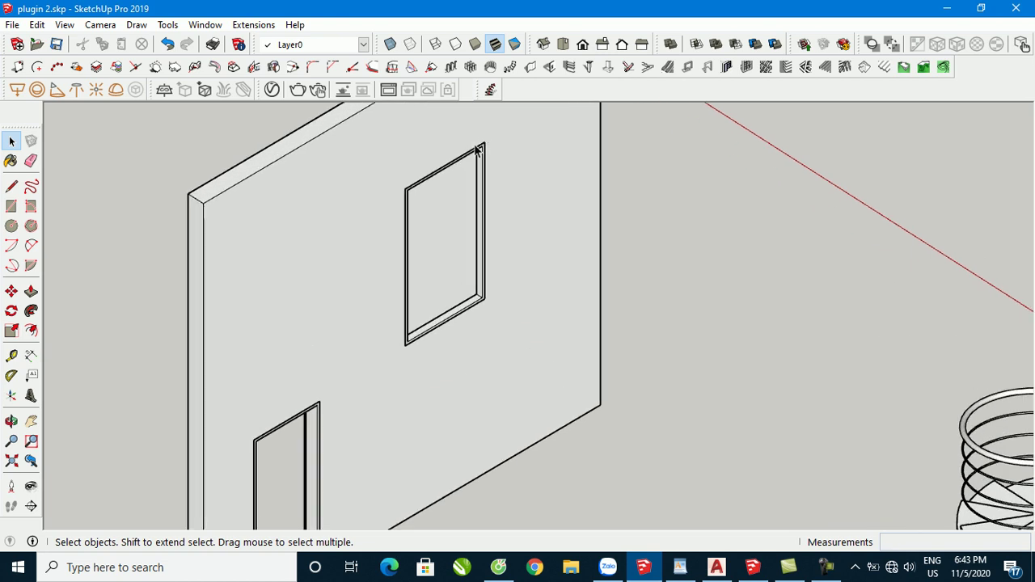
scroll(472, 162, up, 2)
key(r)
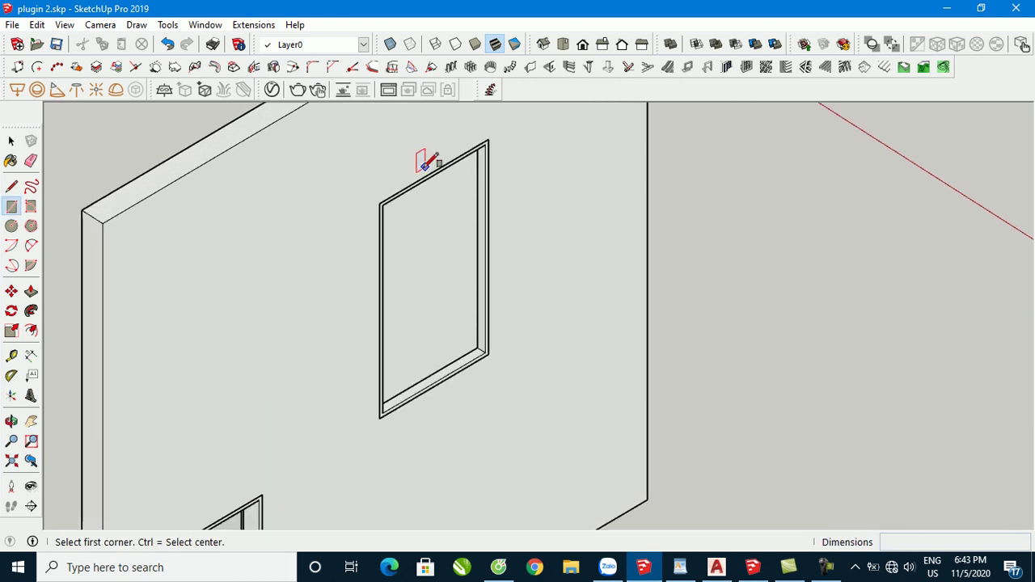
click(383, 204)
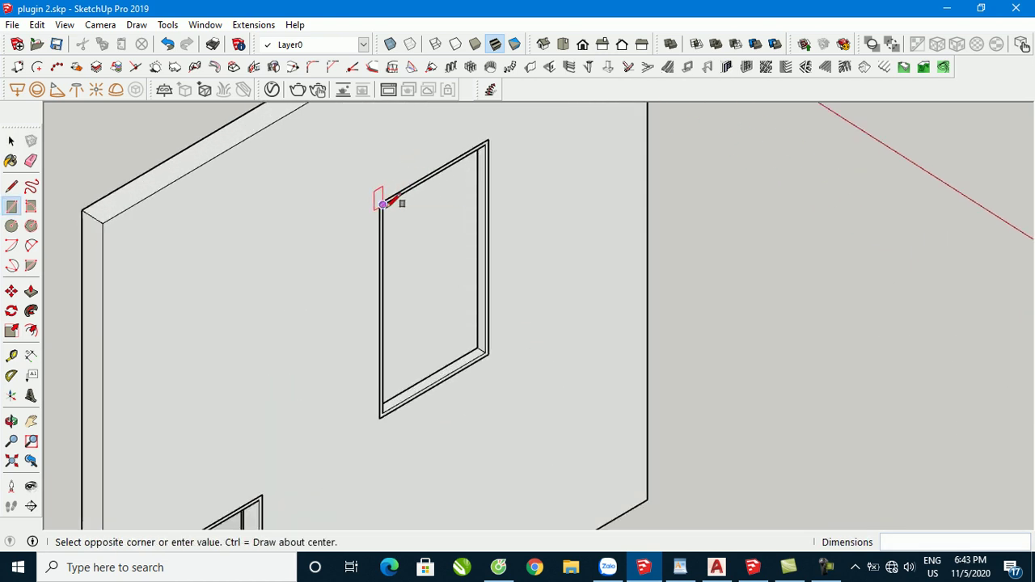
click(486, 349)
key(space)
click(443, 253)
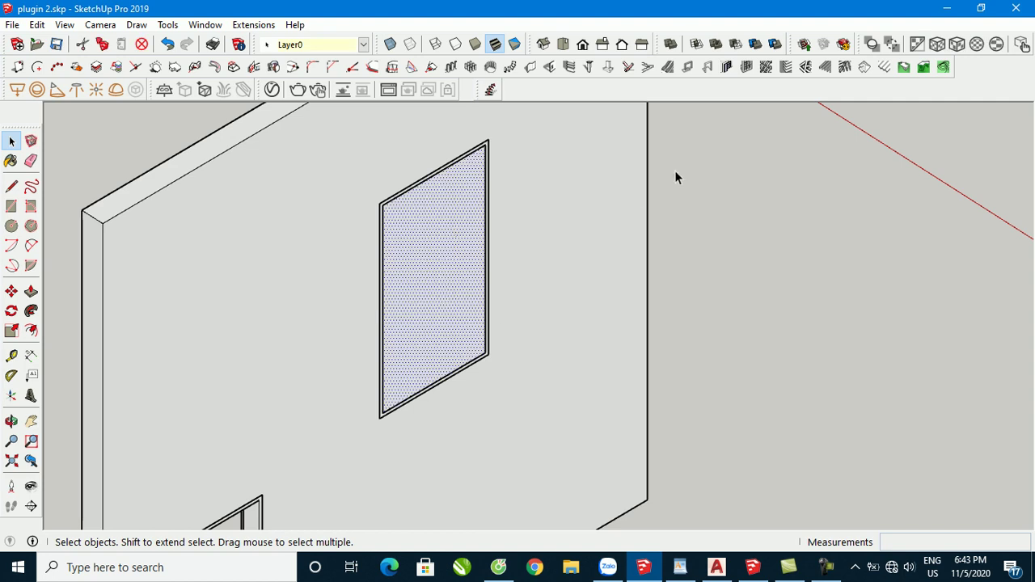
click(786, 68)
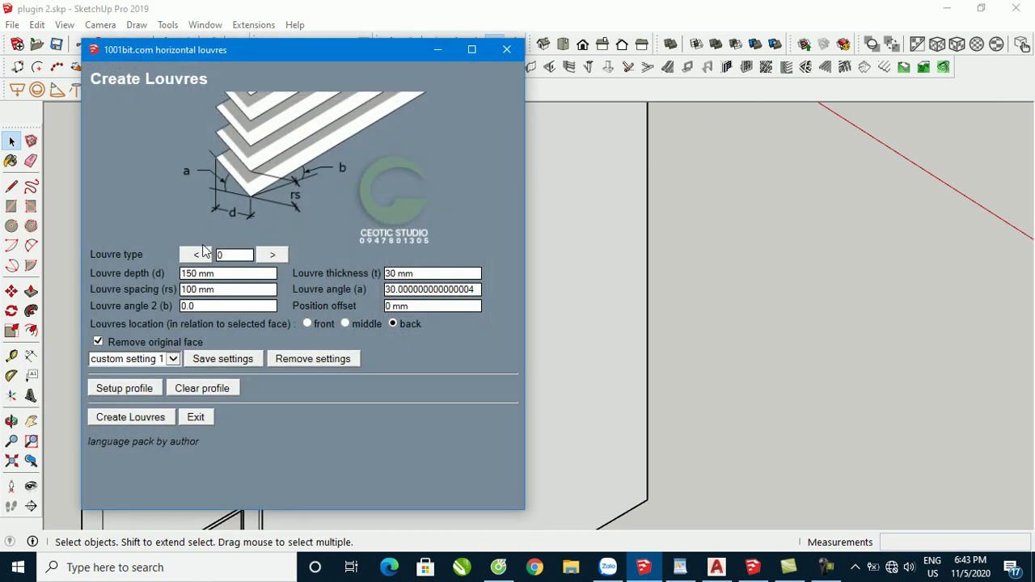
Set louvre type 4 with 150 mm depth and create the horizontal louvres.
click(276, 254)
click(277, 254)
click(277, 254)
click(277, 254)
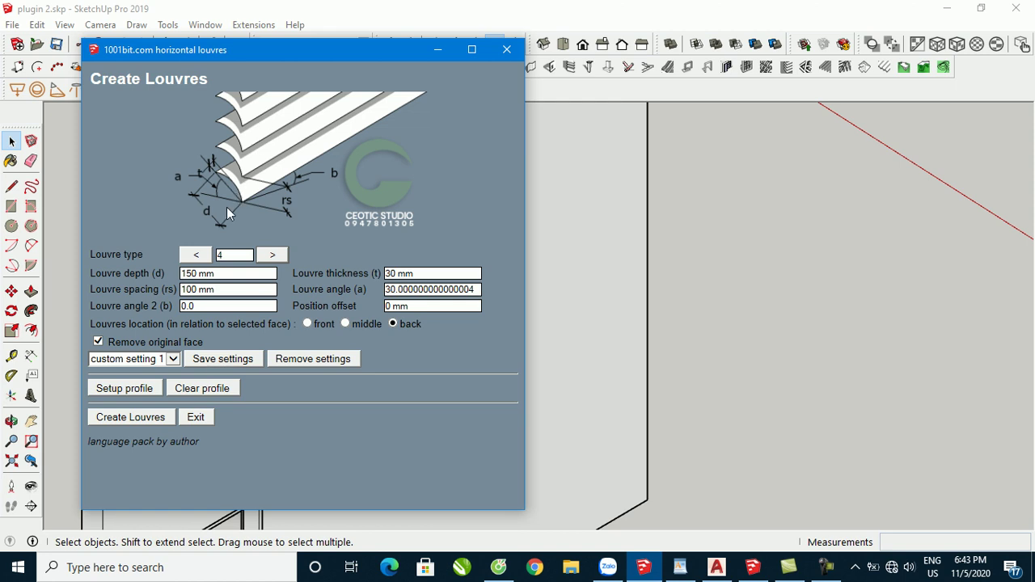
triple_click(202, 274)
click(272, 255)
click(280, 255)
click(279, 255)
click(279, 254)
click(279, 255)
click(130, 418)
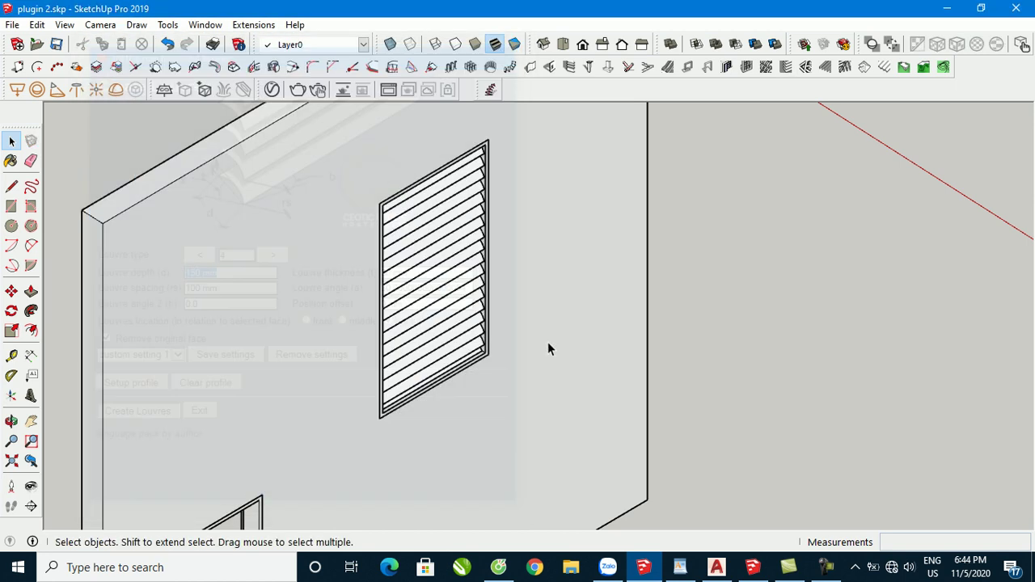
Orbit around the louvred window and door frame, then switch to AutoCAD.
scroll(456, 240, up, 2)
mouse_move(455, 240)
middle_down()
mouse_move(449, 202)
mouse_move(515, 300)
mouse_move(578, 315)
mouse_move(643, 307)
mouse_move(431, 355)
mouse_move(427, 268)
middle_up()
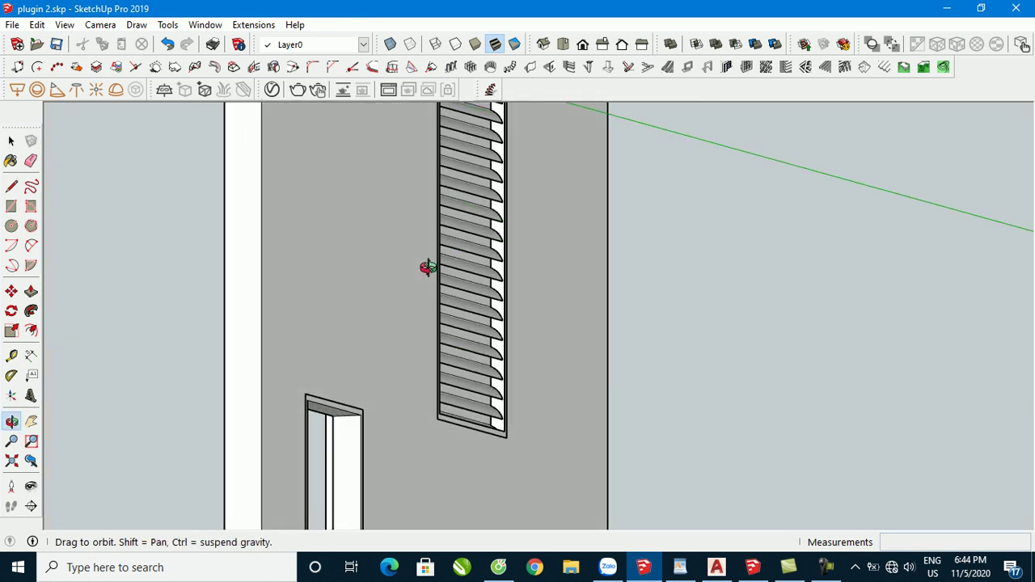
scroll(543, 339, down, 5)
mouse_move(543, 338)
middle_down()
mouse_move(499, 338)
mouse_move(517, 324)
middle_up()
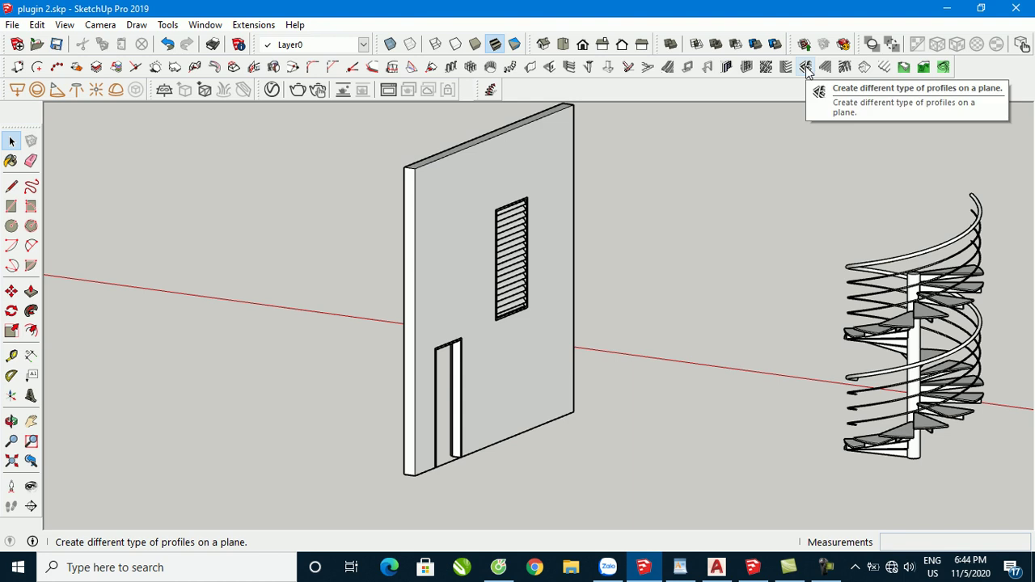
click(716, 567)
Draw a 3-point arc on the inner rectangle with the ARC (A) command.
scroll(389, 235, up, 3)
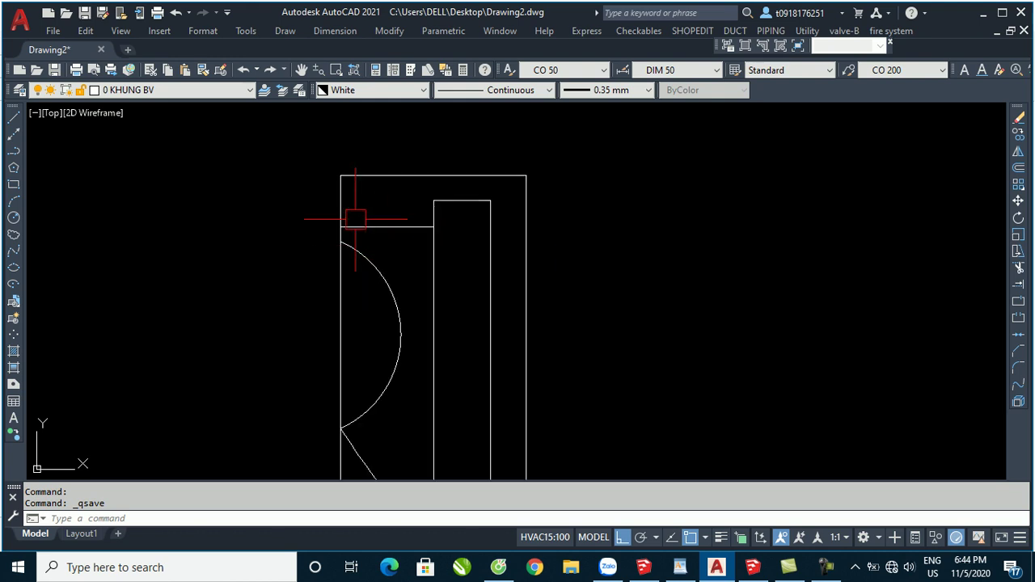
scroll(356, 214, down, 3)
scroll(376, 227, up, 4)
scroll(378, 229, down, 2)
scroll(377, 220, up, 2)
text(a)
key(Return)
middle_drag(370, 235, 373, 232)
scroll(377, 331, up, 5)
scroll(410, 215, down, 2)
scroll(361, 258, down, 3)
click(361, 257)
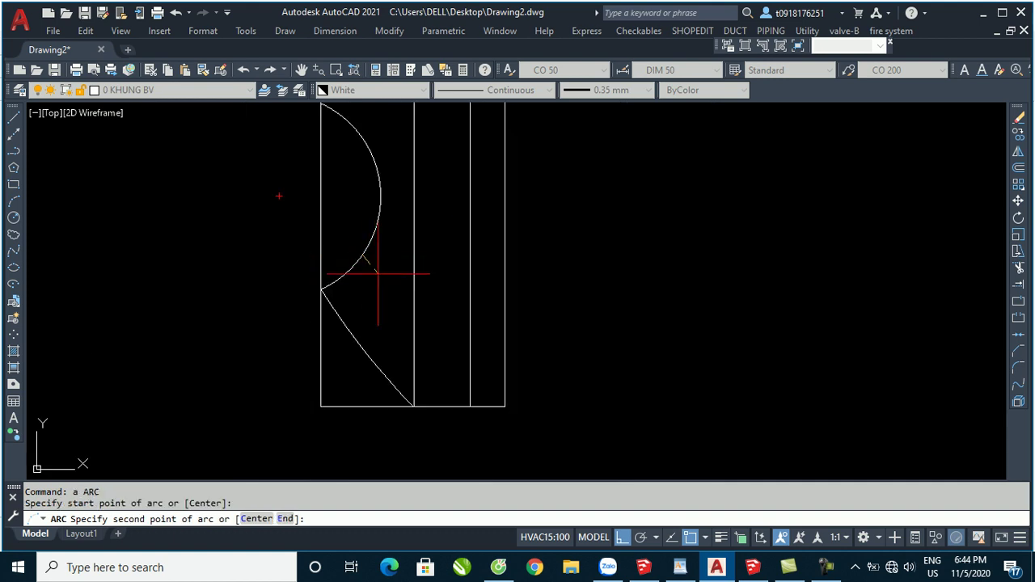
scroll(382, 277, up, 1)
click(371, 320)
click(434, 340)
Add a second 3-point arc starting at the previous arc's end.
key(Return)
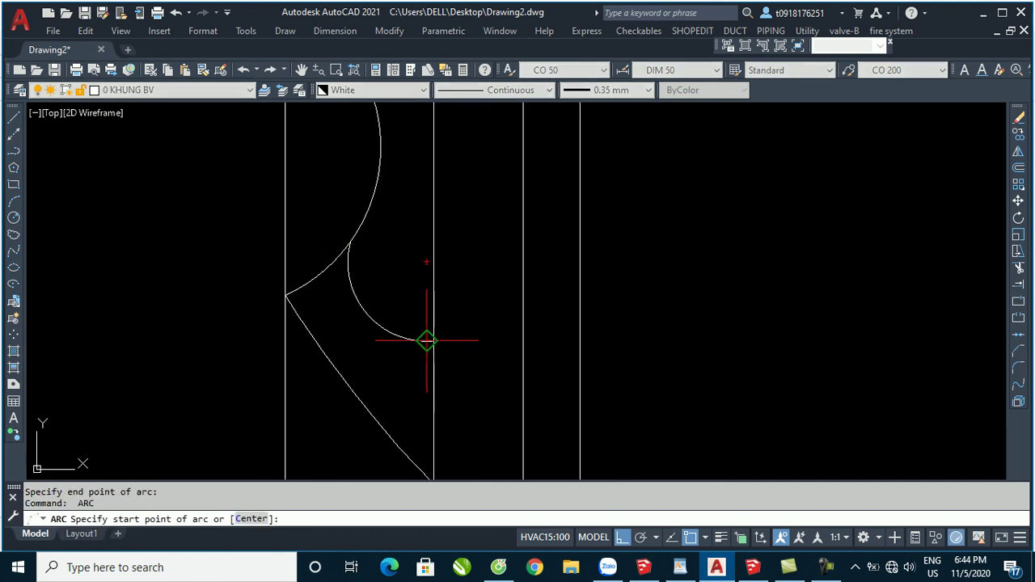
click(426, 340)
key(Escape)
key(Return)
scroll(441, 346, up, 2)
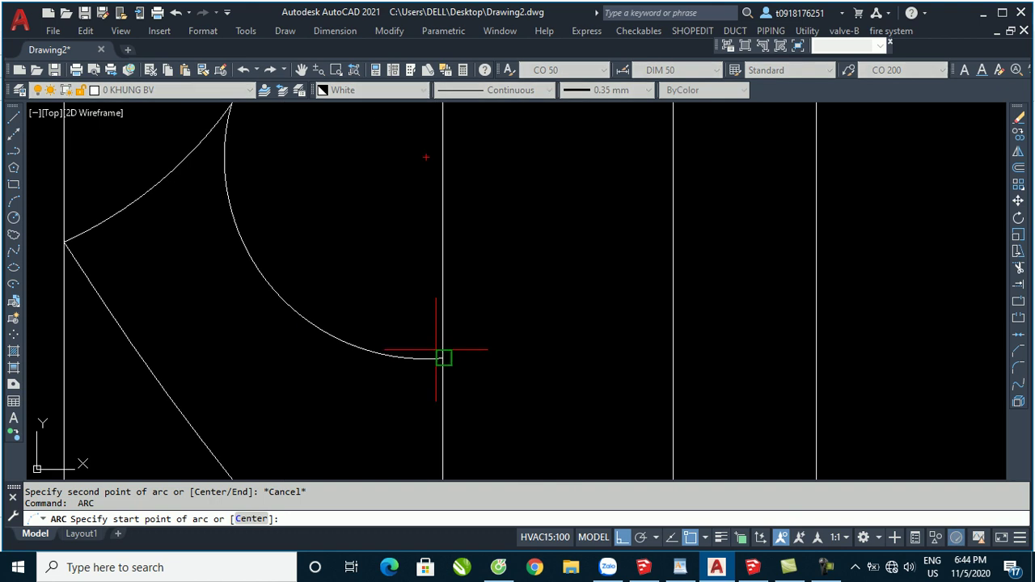
click(444, 351)
scroll(469, 292, down, 1)
scroll(481, 320, down, 2)
click(487, 343)
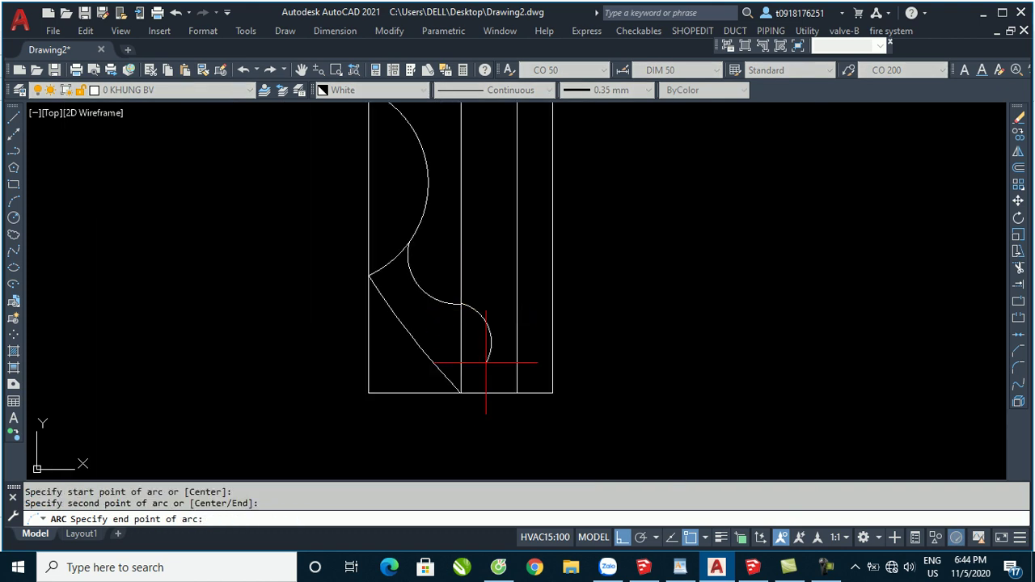
click(461, 371)
Draw an arc from the inner rectangle's top corner to its right edge.
key(Return)
click(461, 304)
click(485, 253)
key(Escape)
key(Return)
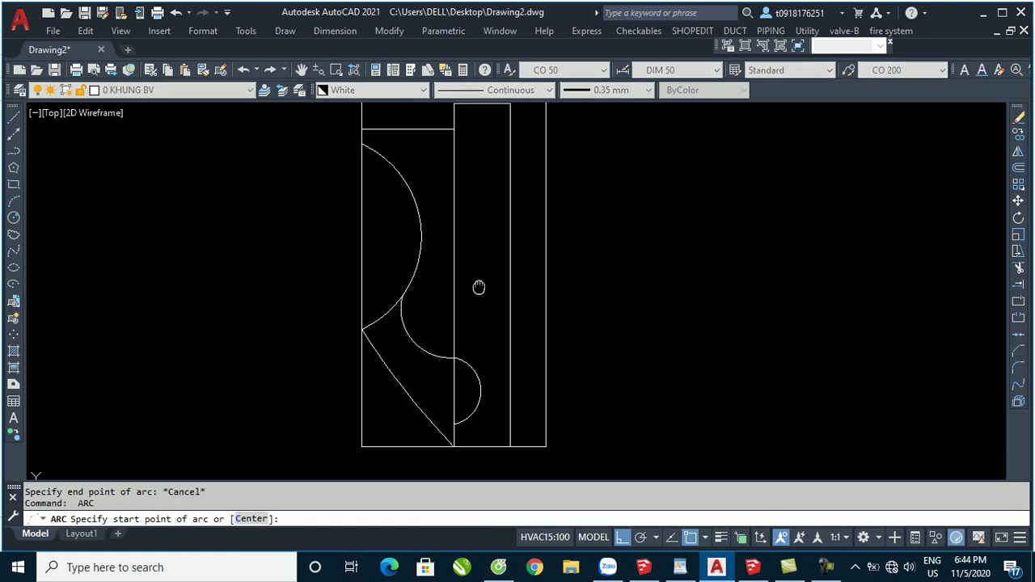
middle_drag(478, 287, 460, 412)
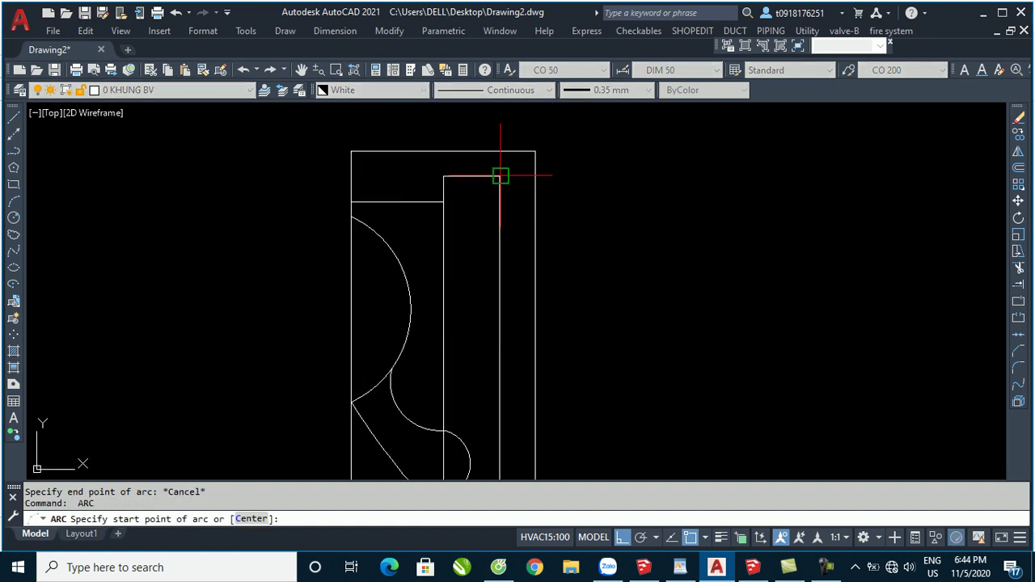
click(500, 176)
scroll(483, 194, up, 4)
click(478, 215)
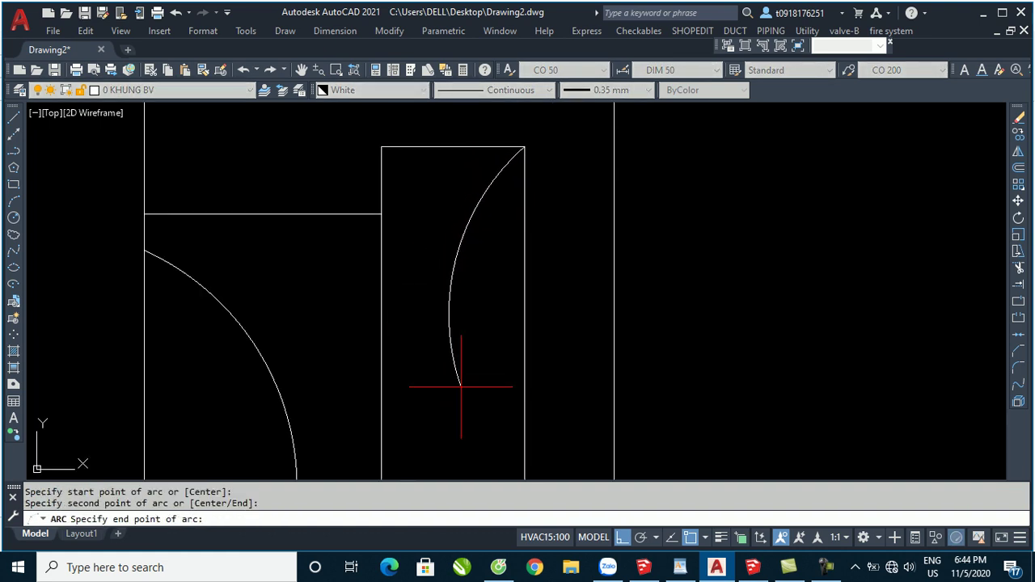
click(525, 407)
Draw an arc from the outer rectangle's top edge to the inner rectangle's corner.
scroll(564, 369, down, 5)
scroll(518, 186, up, 2)
scroll(485, 136, up, 2)
key(Return)
click(481, 214)
click(526, 289)
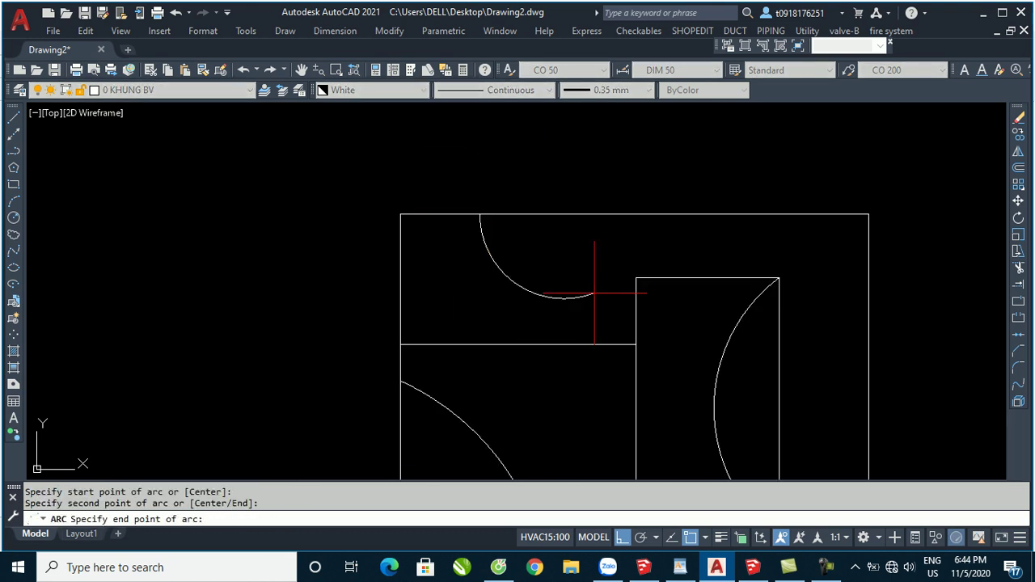
click(636, 278)
scroll(491, 186, down, 8)
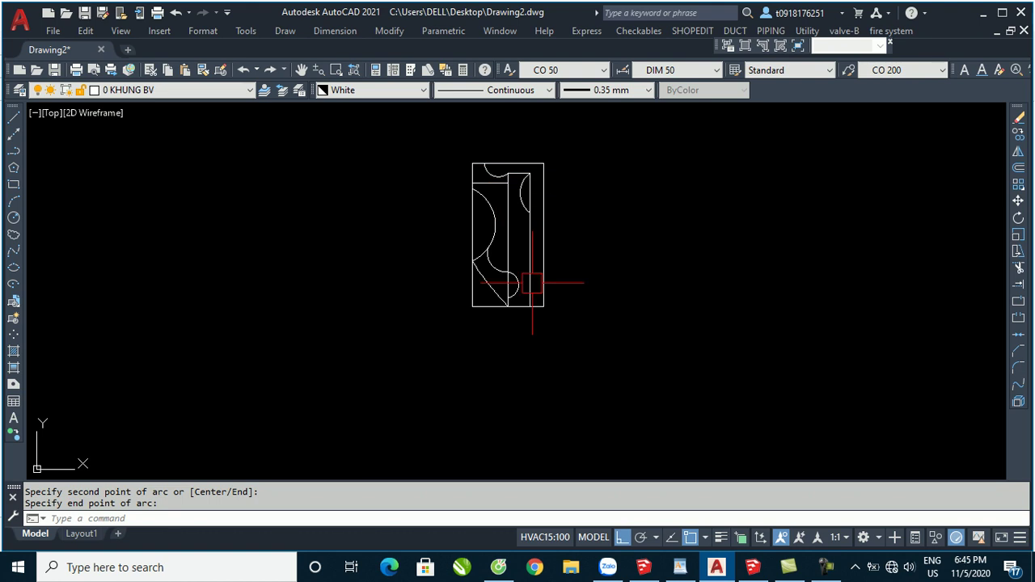
Save Drawing2.dwg and return to the SketchUp model.
middle_drag(546, 224, 400, 300)
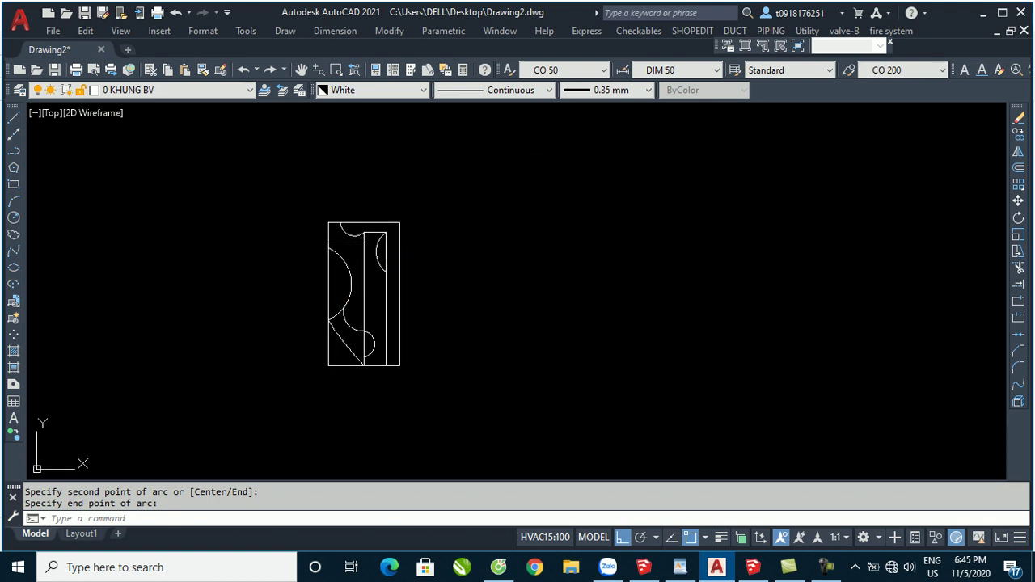
key(ctrl+s)
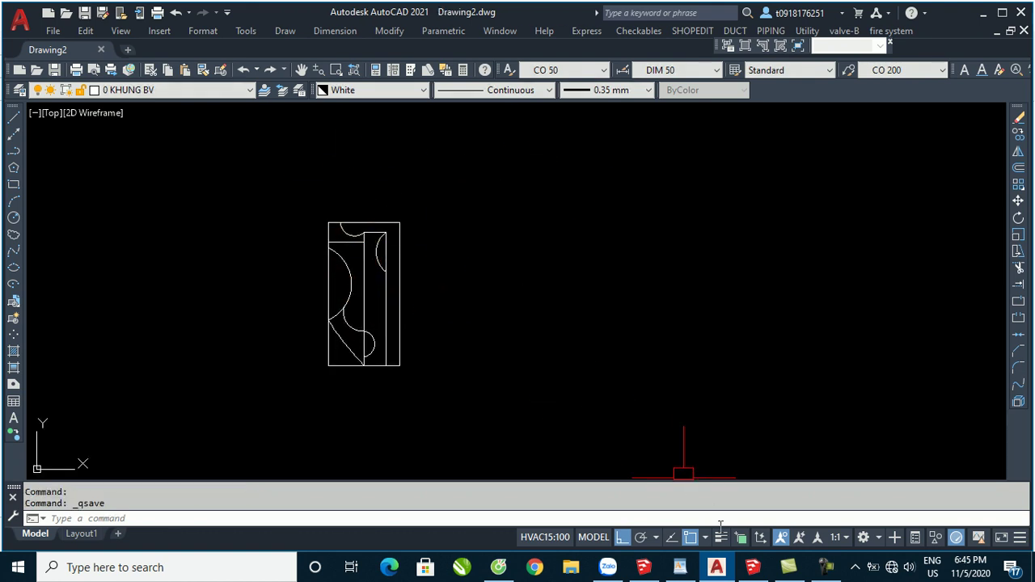
click(644, 567)
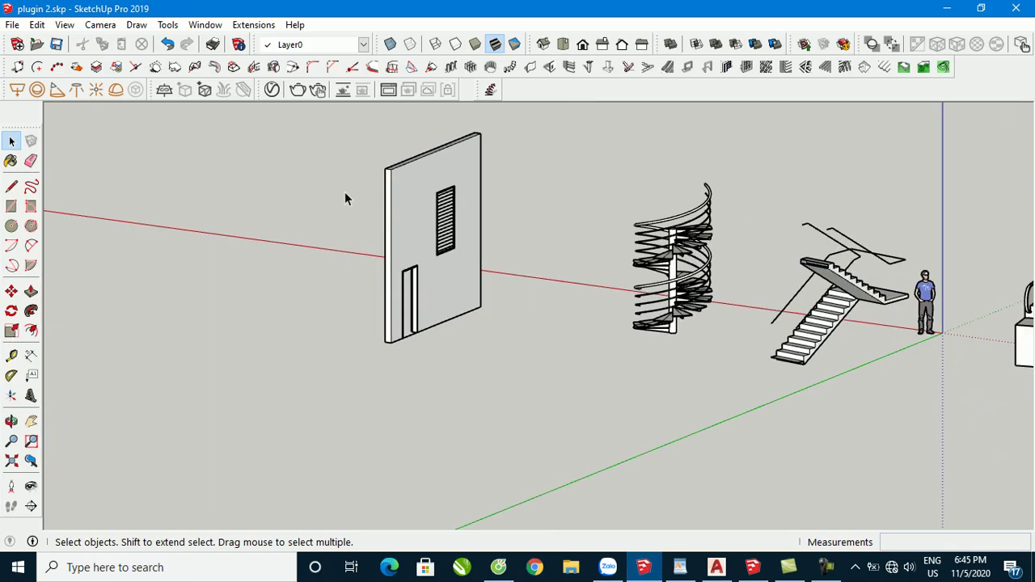
Import Drawing2.dwg from the Desktop through File > Import and dismiss the import results.
click(12, 24)
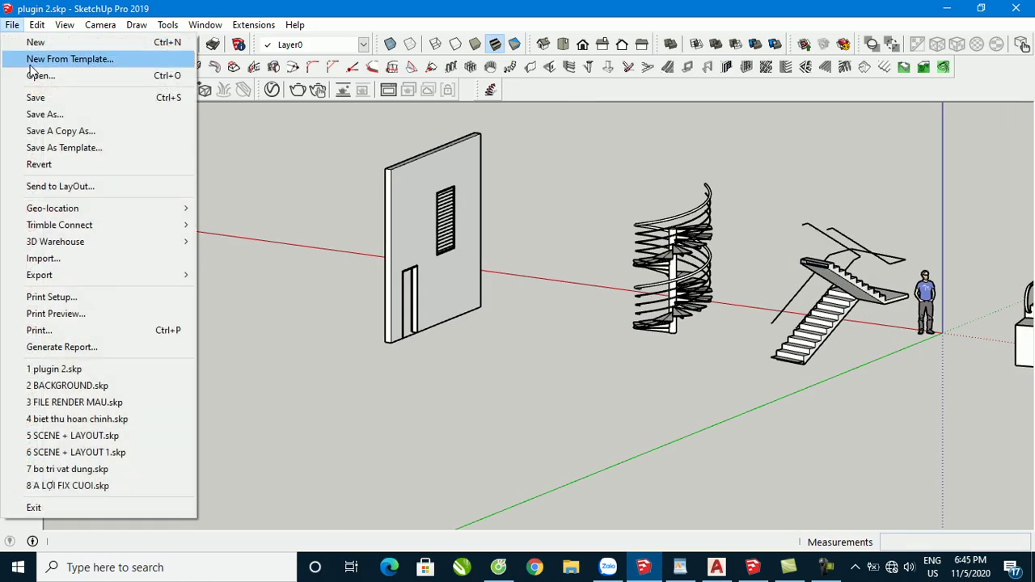
click(42, 258)
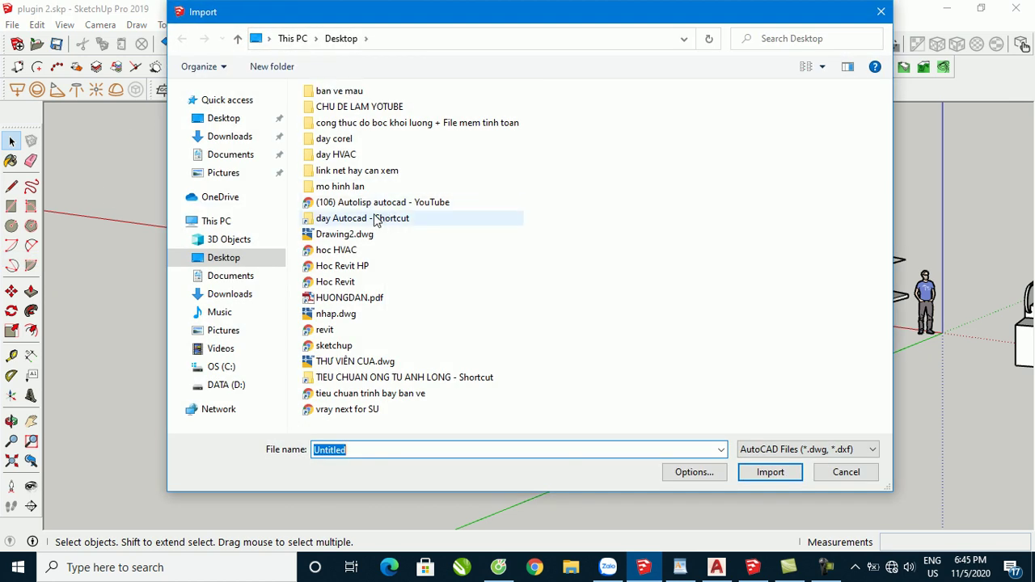
click(345, 236)
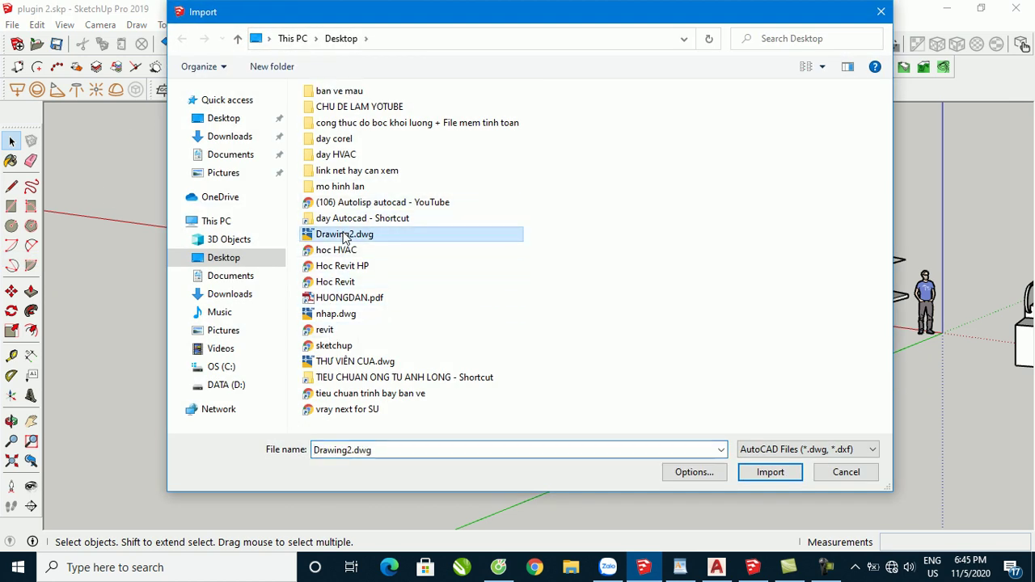
click(769, 474)
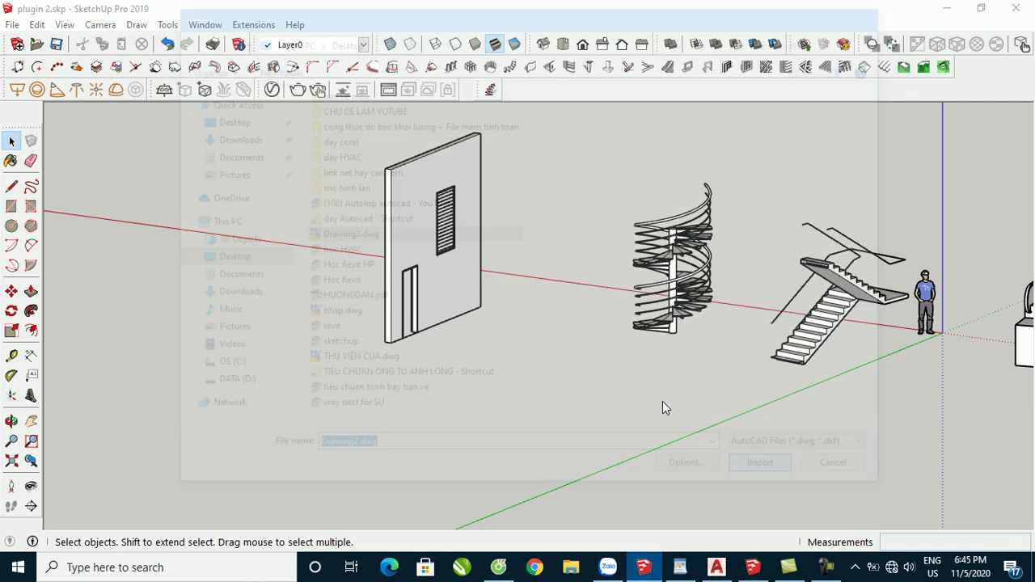
click(597, 398)
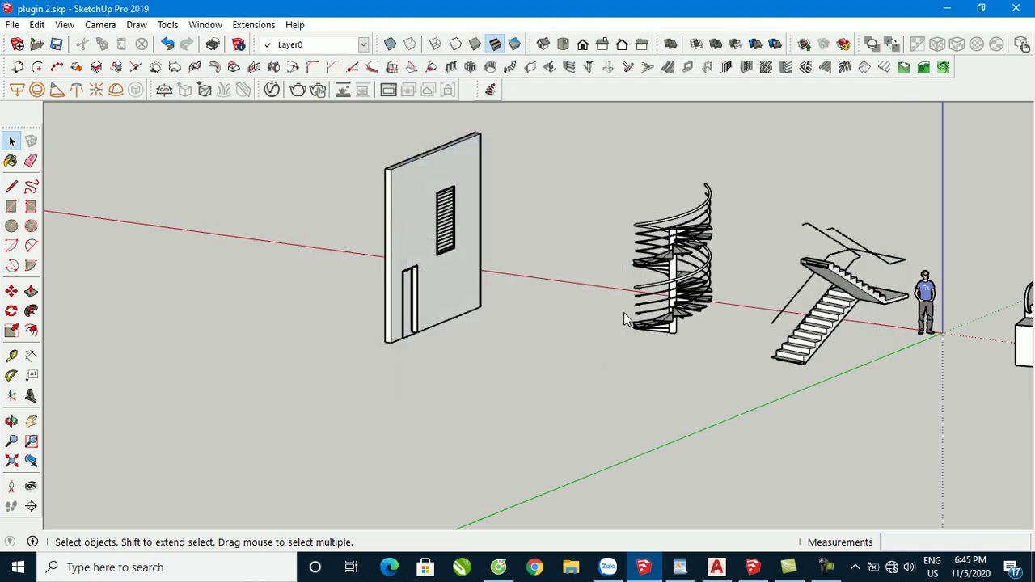
Zoom to extents and orbit to locate the imported panel near the origin.
key(shift+z)
scroll(985, 314, up, 2)
scroll(871, 286, up, 2)
scroll(601, 330, down, 2)
mouse_move(601, 330)
middle_down()
mouse_move(620, 378)
mouse_move(418, 417)
middle_up()
scroll(548, 400, up, 2)
scroll(474, 416, up, 2)
scroll(536, 389, up, 2)
scroll(514, 384, up, 2)
scroll(514, 383, down, 2)
mouse_move(407, 296)
middle_down()
mouse_move(561, 328)
mouse_move(412, 385)
mouse_move(340, 274)
mouse_move(496, 224)
middle_up()
scroll(289, 348, down, 3)
scroll(435, 409, down, 2)
scroll(435, 413, down, 2)
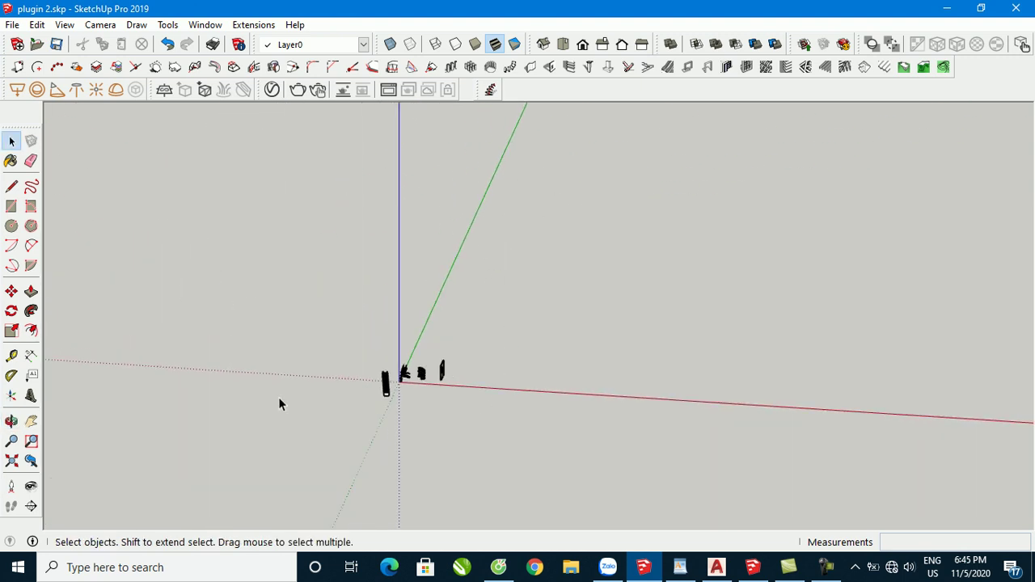
scroll(299, 411, up, 2)
scroll(317, 397, down, 1)
drag(296, 219, 662, 470)
Zoom in on the imported panel and explode it into loose edges.
scroll(393, 446, down, 2)
scroll(624, 379, down, 1)
scroll(732, 267, up, 2)
scroll(729, 303, up, 3)
scroll(730, 306, up, 2)
scroll(731, 348, up, 1)
scroll(733, 392, up, 1)
scroll(712, 340, up, 1)
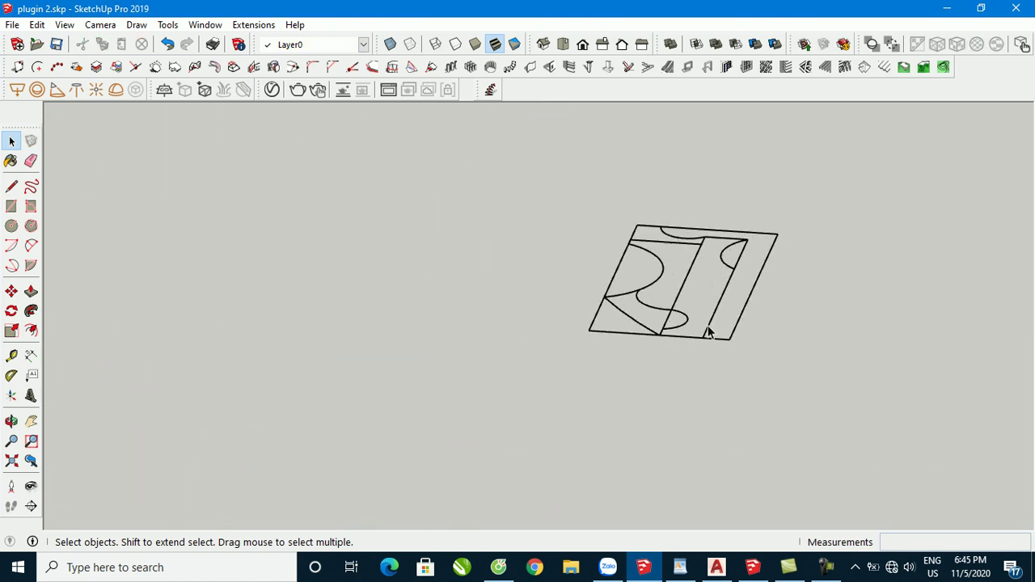
middle_drag(706, 340, 625, 365)
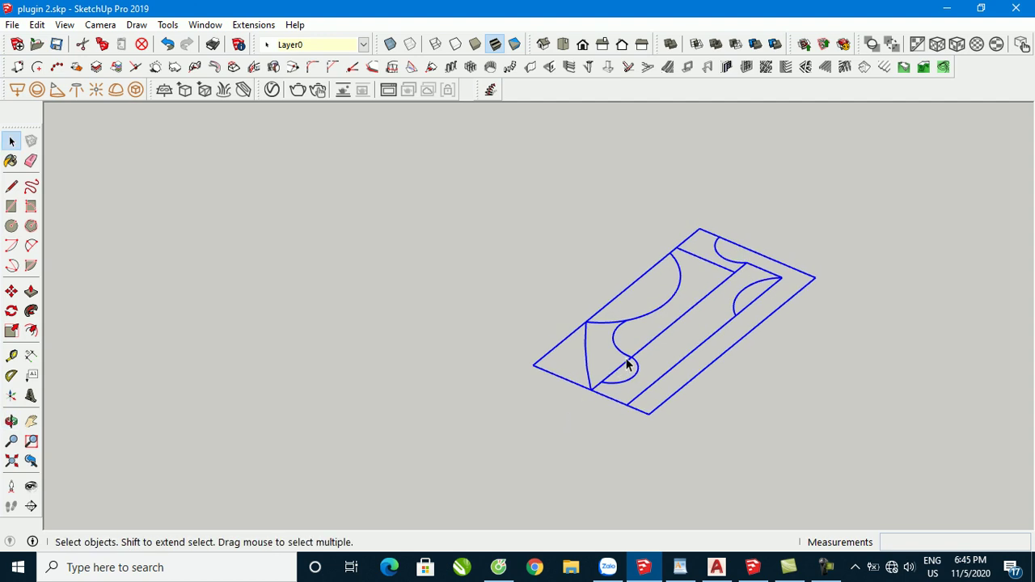
right_click(627, 365)
click(689, 277)
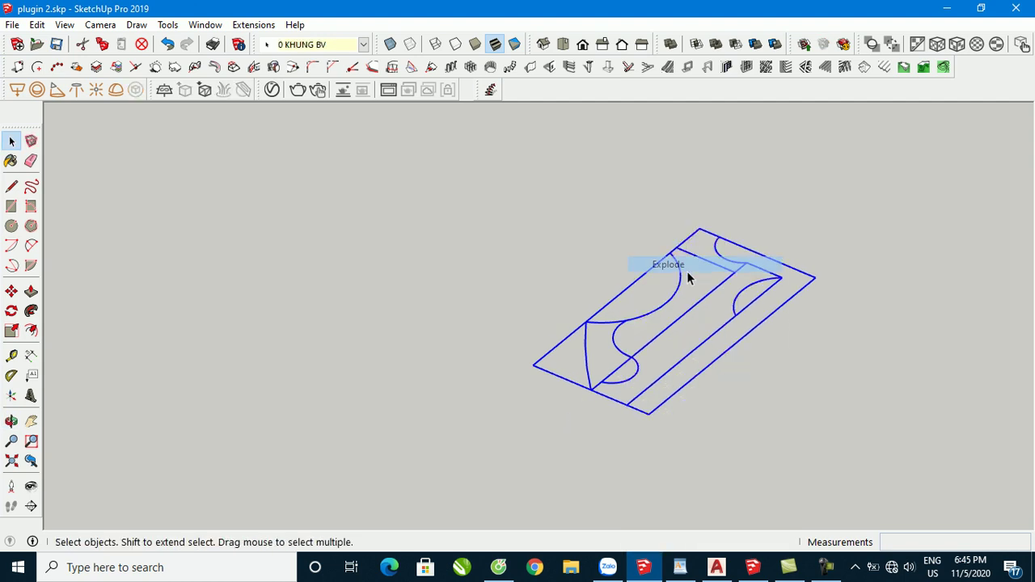
Window-select every line and arc of the exploded panel outline.
click(695, 432)
click(681, 387)
click(671, 365)
click(671, 371)
scroll(578, 369, down, 2)
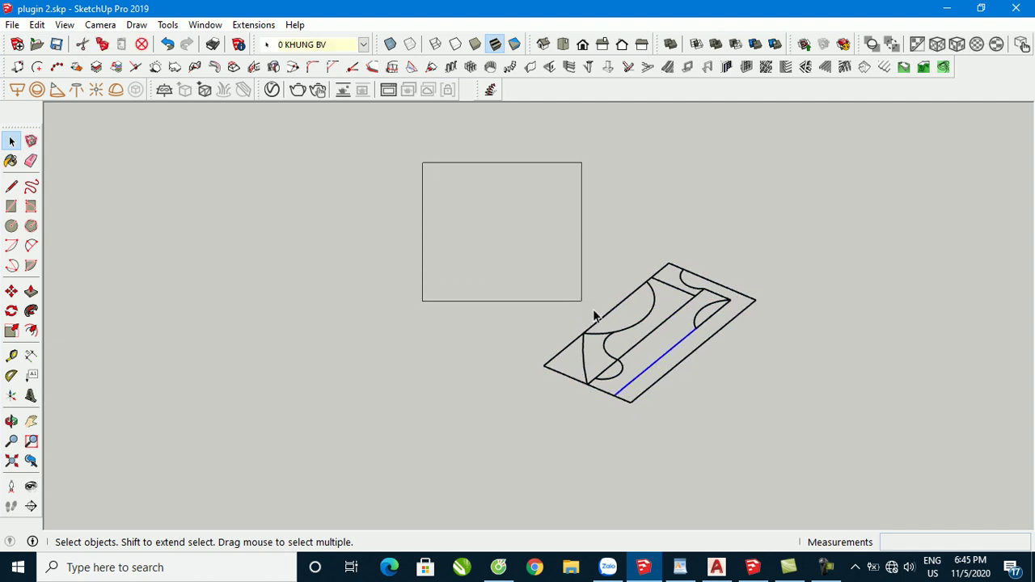
drag(423, 164, 828, 465)
drag(441, 203, 862, 470)
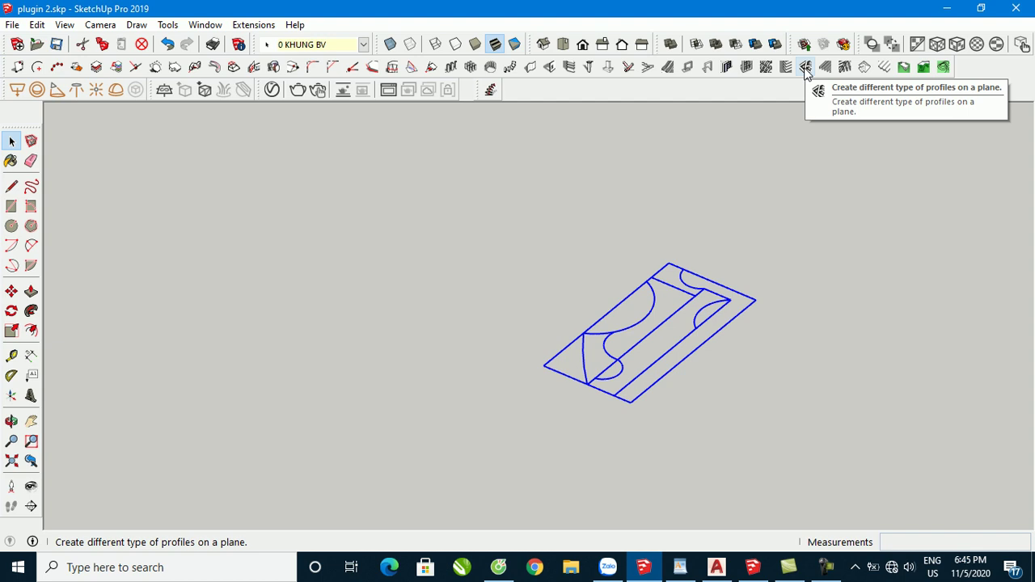
In Create Profiles on Plane, choose round profile type 1 (50 mm × 100 mm) and create profiles.
click(805, 68)
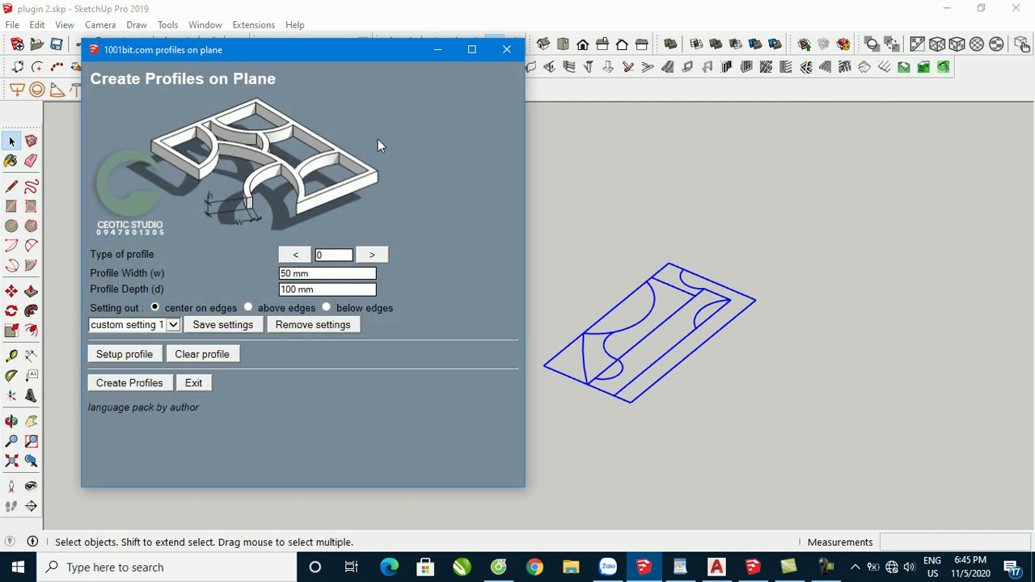
click(377, 255)
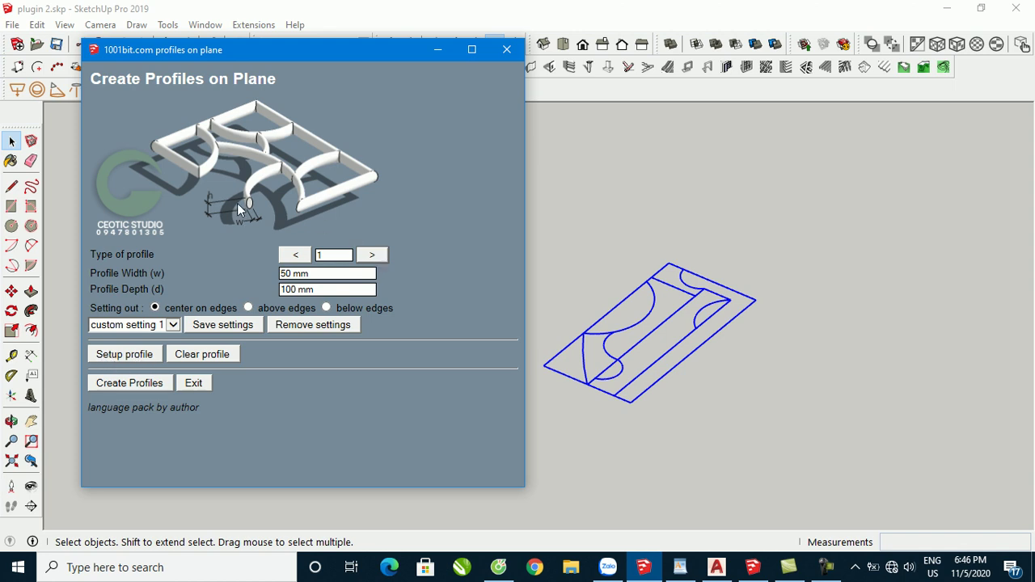
click(373, 257)
click(374, 255)
click(374, 255)
click(374, 255)
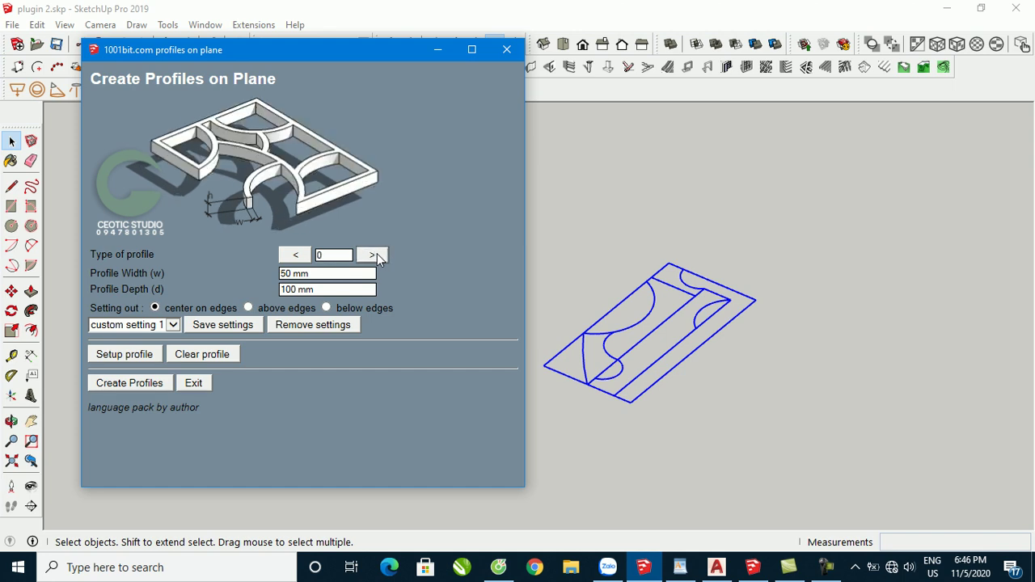
click(374, 256)
click(373, 255)
click(374, 256)
click(374, 255)
click(374, 255)
click(374, 255)
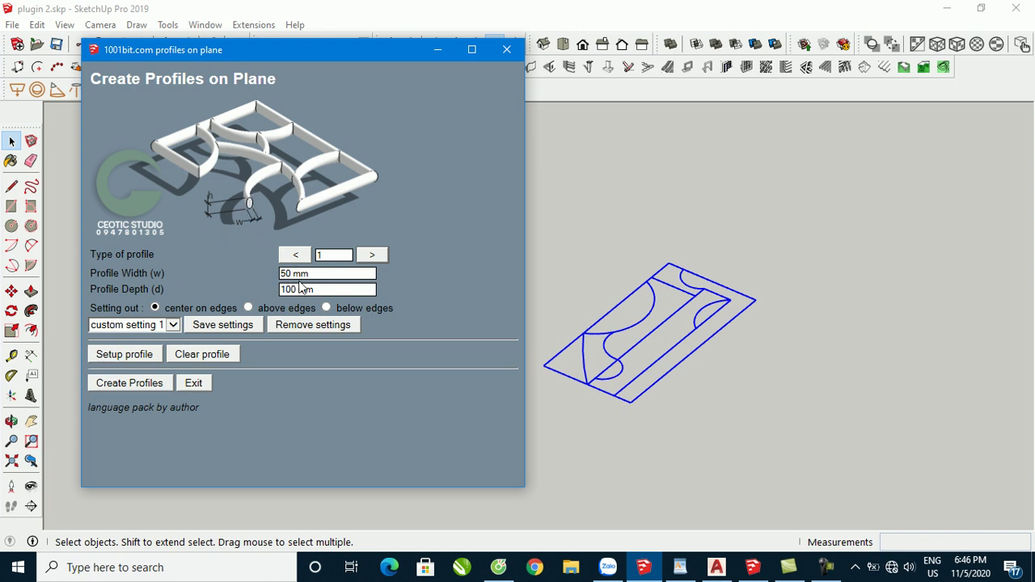
click(121, 385)
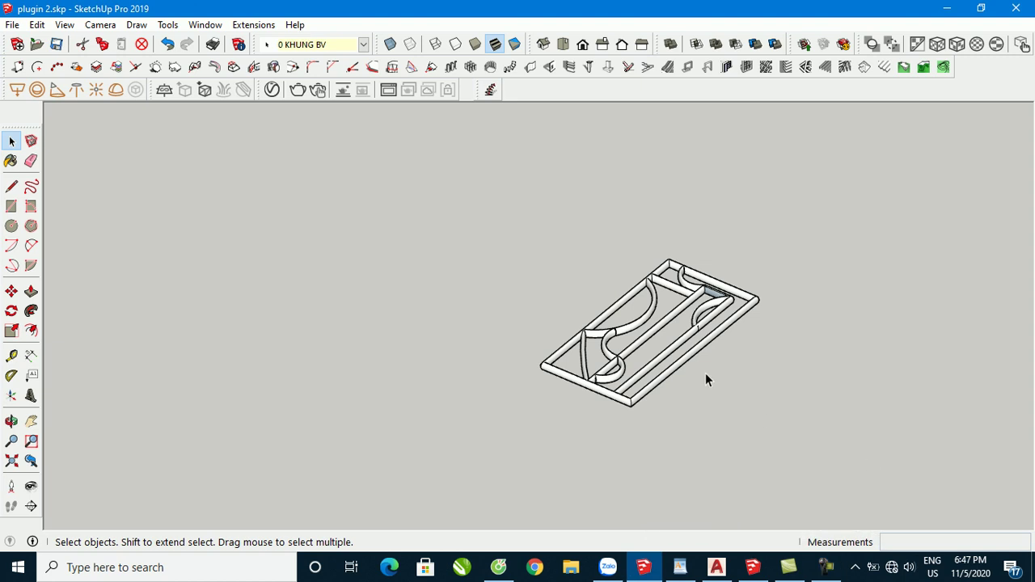
Orbit around the finished round-tube panel frame to inspect it, then switch to BACKGROUND.skp.
scroll(652, 334, up, 2)
scroll(707, 361, up, 3)
scroll(582, 354, up, 2)
mouse_move(582, 354)
middle_down()
mouse_move(554, 371)
mouse_move(529, 426)
mouse_move(613, 203)
mouse_move(561, 349)
mouse_move(558, 397)
middle_up()
mouse_move(571, 461)
middle_down()
mouse_move(564, 273)
mouse_move(583, 199)
mouse_move(569, 300)
mouse_move(571, 418)
mouse_move(590, 478)
middle_up()
scroll(534, 254, down, 2)
mouse_move(534, 254)
middle_down()
mouse_move(629, 300)
mouse_move(648, 383)
mouse_move(700, 371)
mouse_move(597, 358)
mouse_move(631, 391)
mouse_move(677, 347)
mouse_move(569, 344)
mouse_move(573, 296)
mouse_move(594, 259)
mouse_move(615, 300)
middle_up()
middle_drag(546, 307, 655, 198)
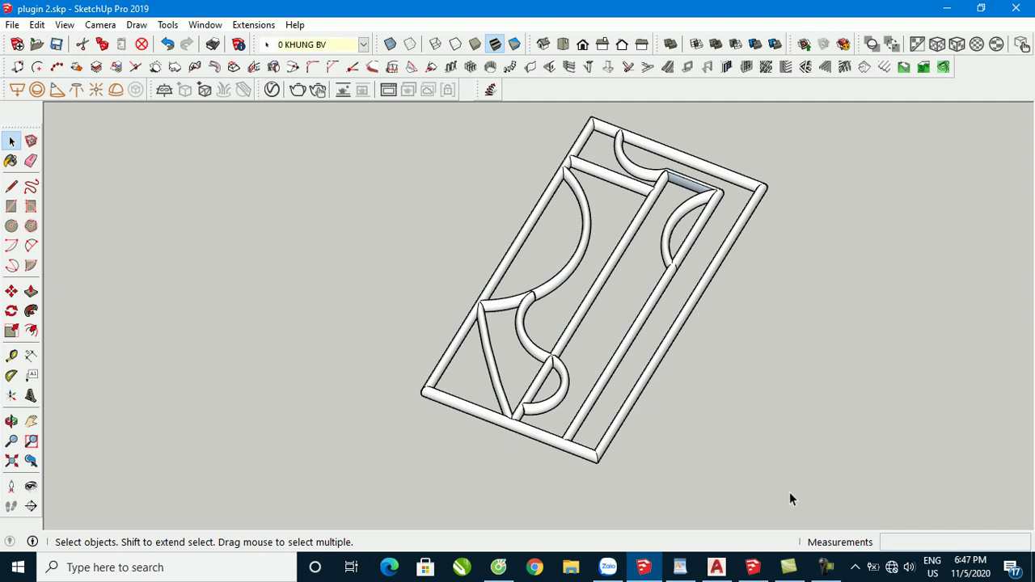
click(751, 569)
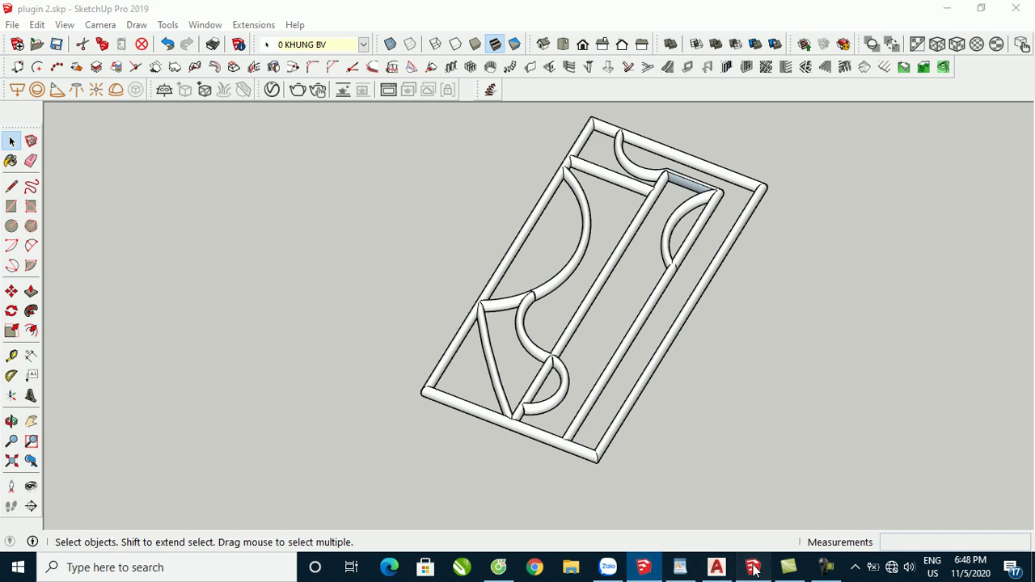